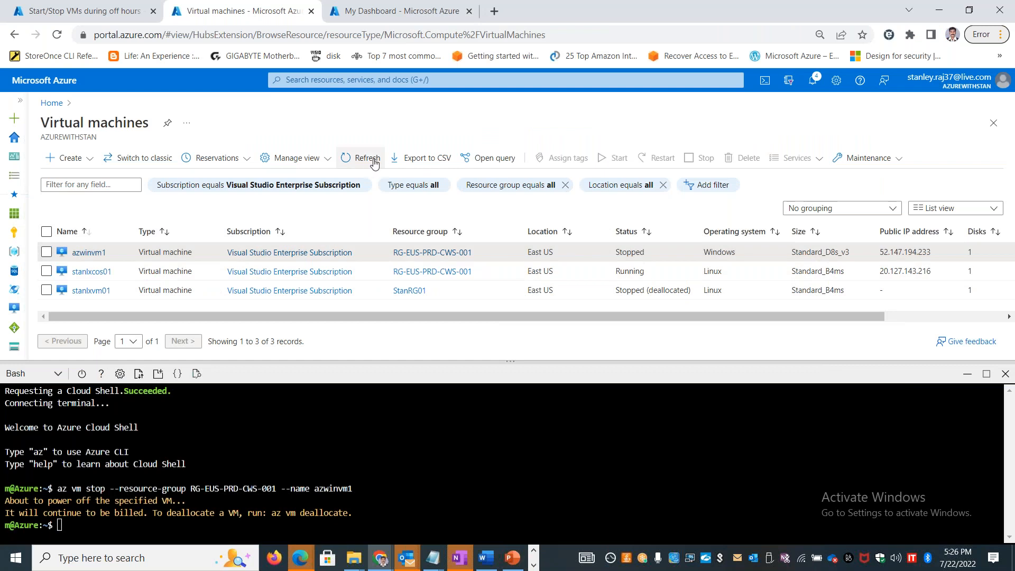
Step: Check the refreshed VM statuses and run az vm stop --ids $(az vm list -g RG-EUS-PRD-CWS-001 --query "[].id" -o tsv) in the dashboard's Cloud Shell
click(359, 158)
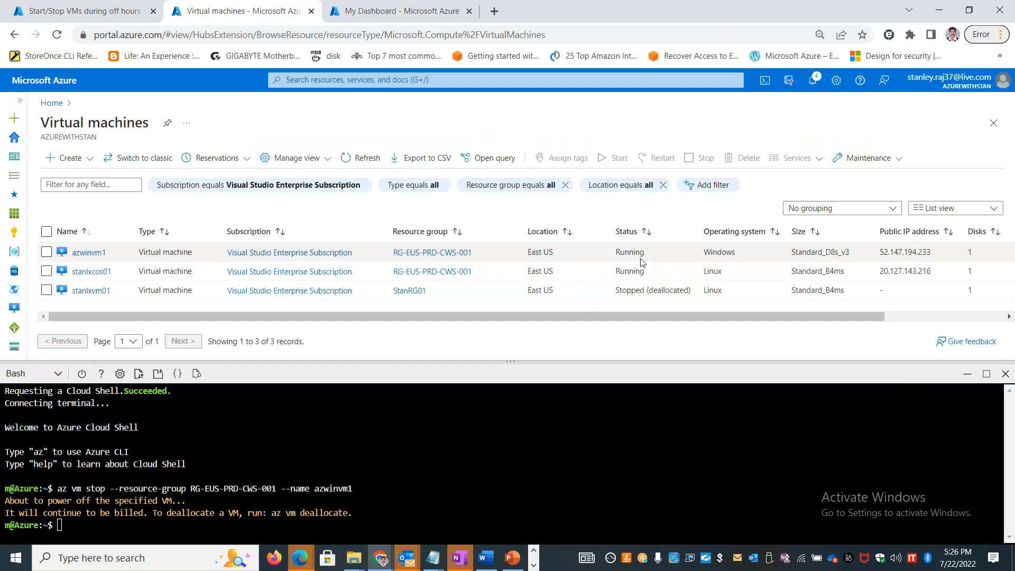
drag(645, 270, 620, 269)
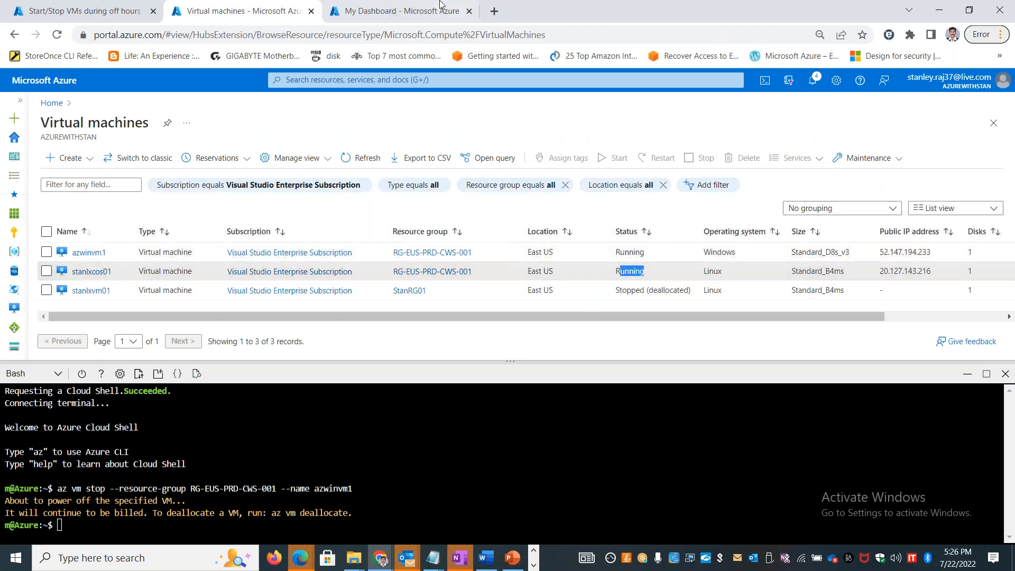
click(400, 11)
right_click(187, 256)
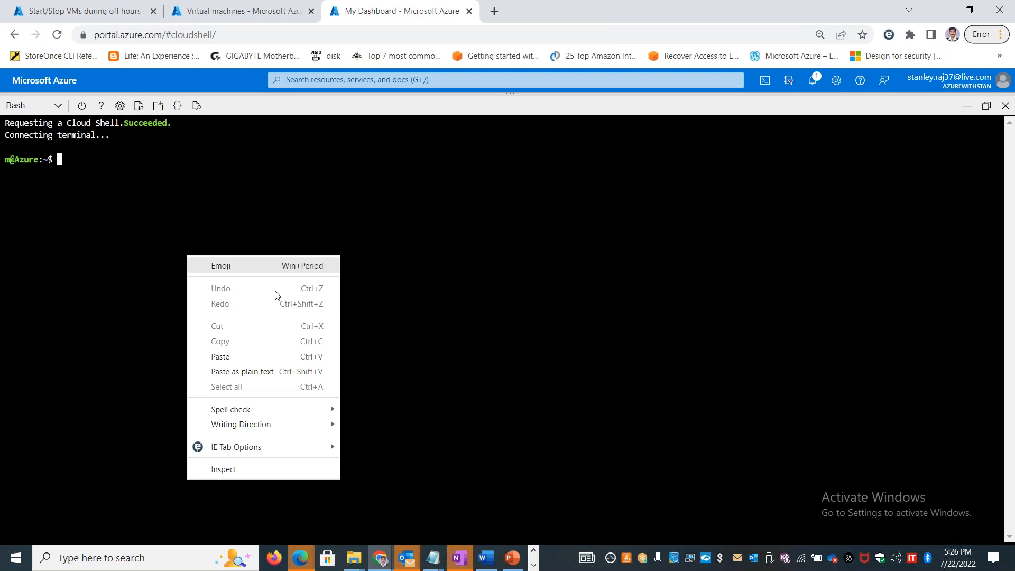
click(263, 352)
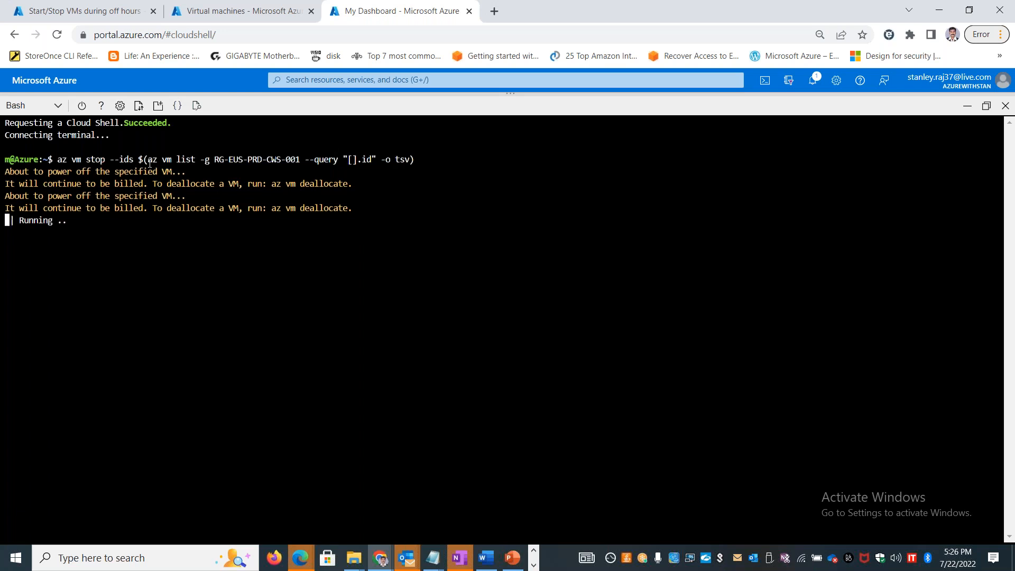
Step: Review the running stop command and refresh the virtual machines list to examine the status and operating system of azwinvm1 and stanlxcos01
click(238, 10)
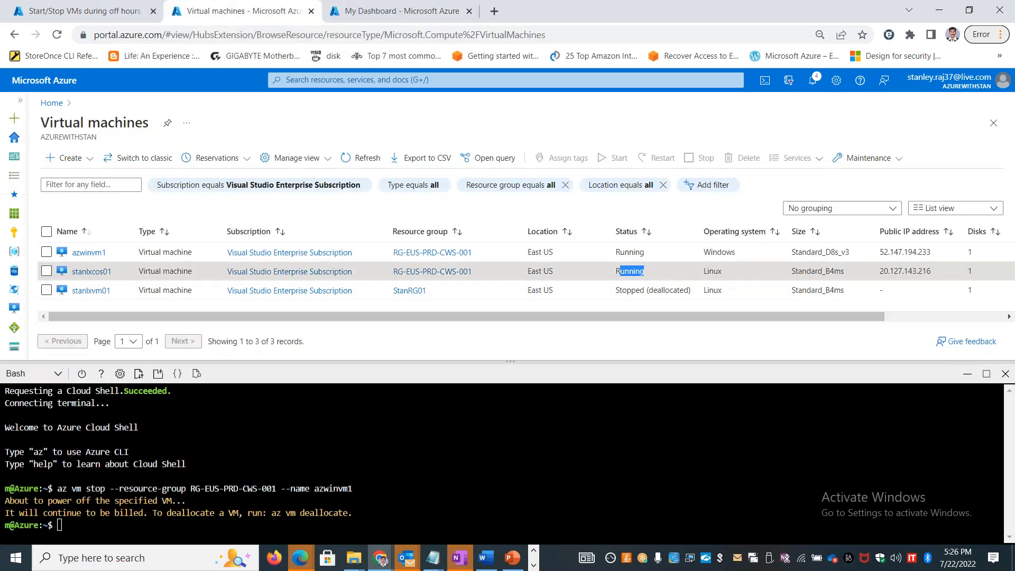
click(363, 10)
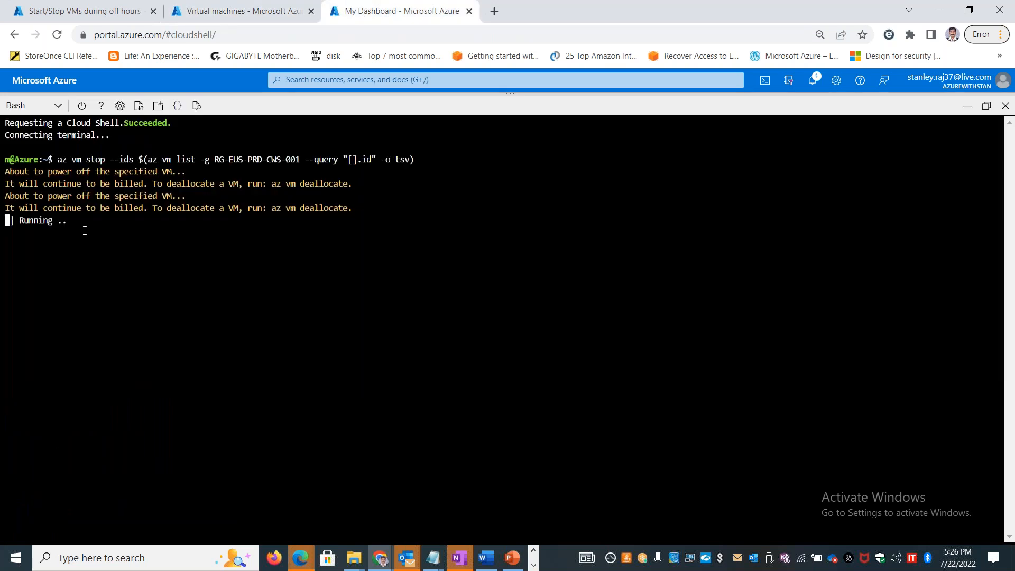
drag(192, 172, 200, 195)
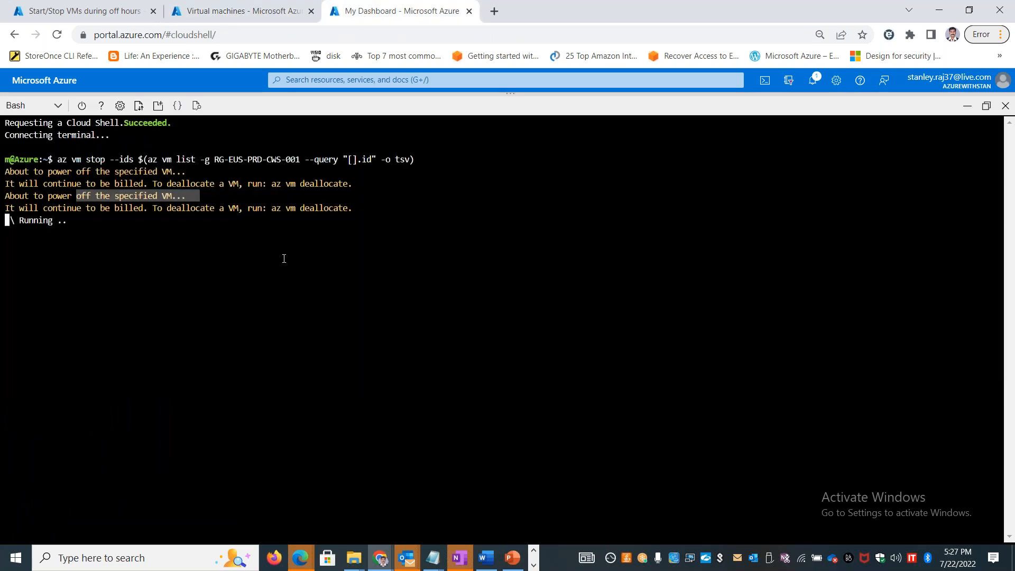
click(183, 9)
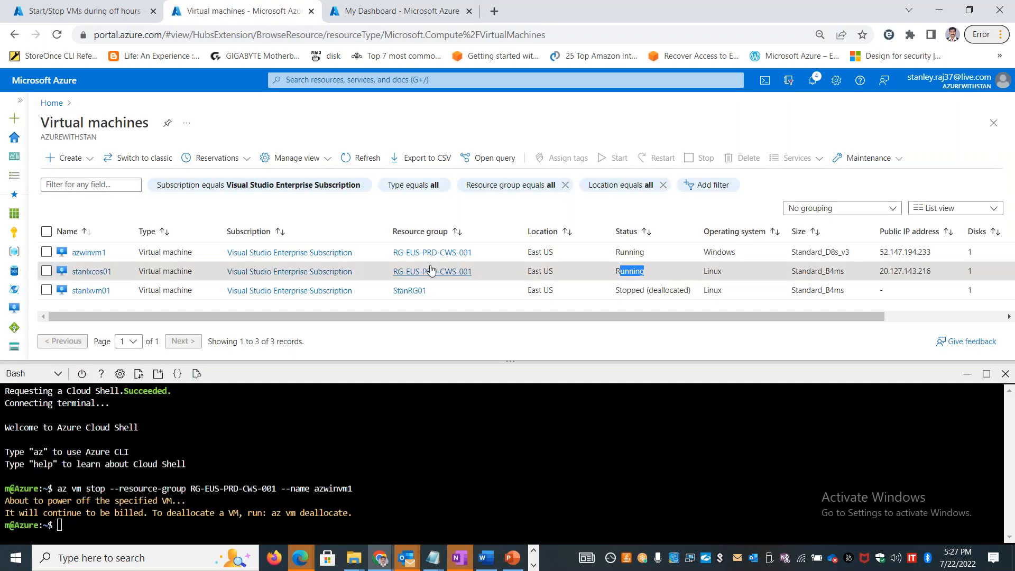
click(364, 158)
click(365, 162)
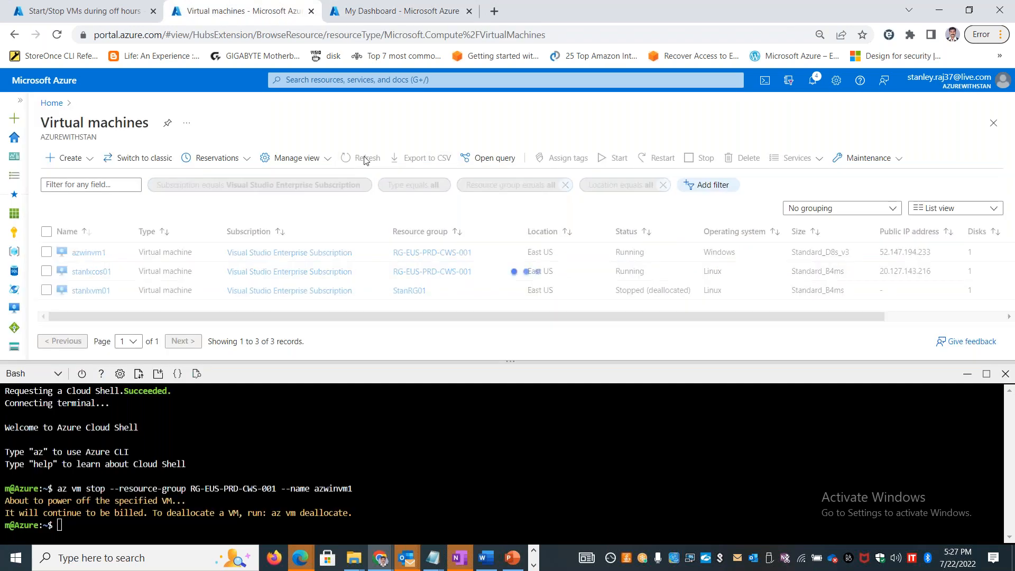
drag(644, 253, 605, 269)
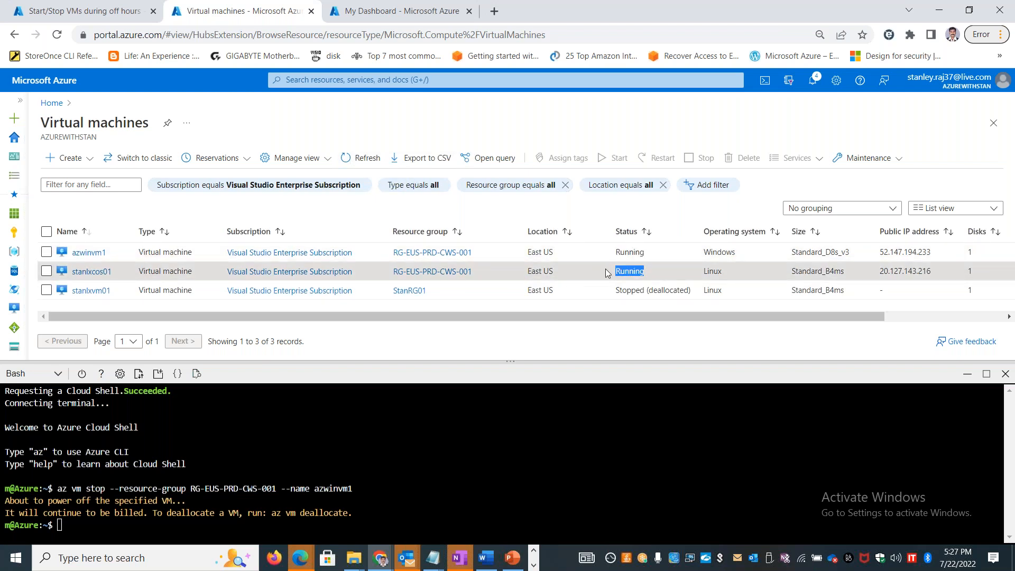
double_click(710, 252)
double_click(712, 271)
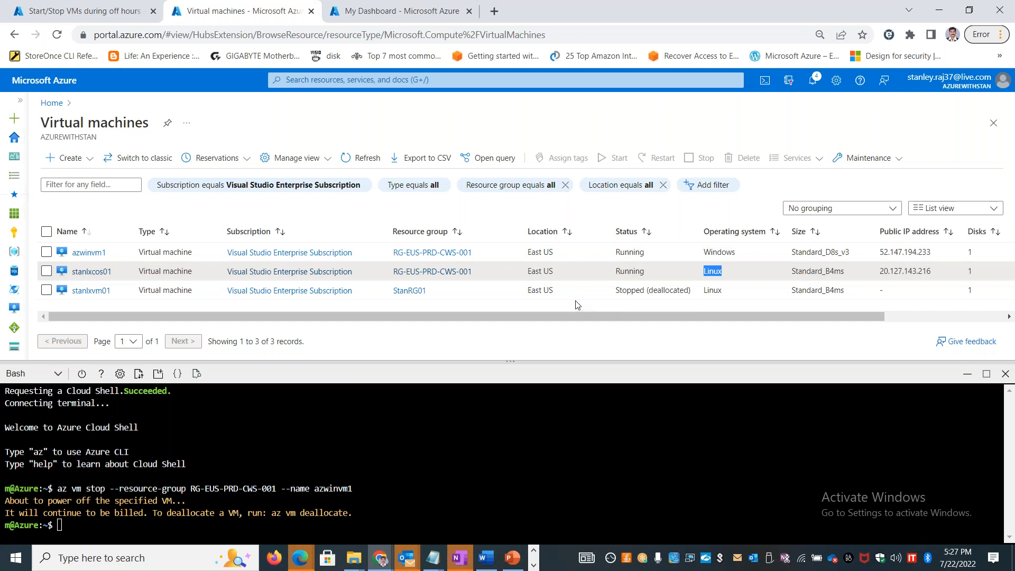
Step: Check the stop command's output in Cloud Shell and refresh the virtual machines list to verify the status of azwinvm1 and stanlxcos01
click(402, 10)
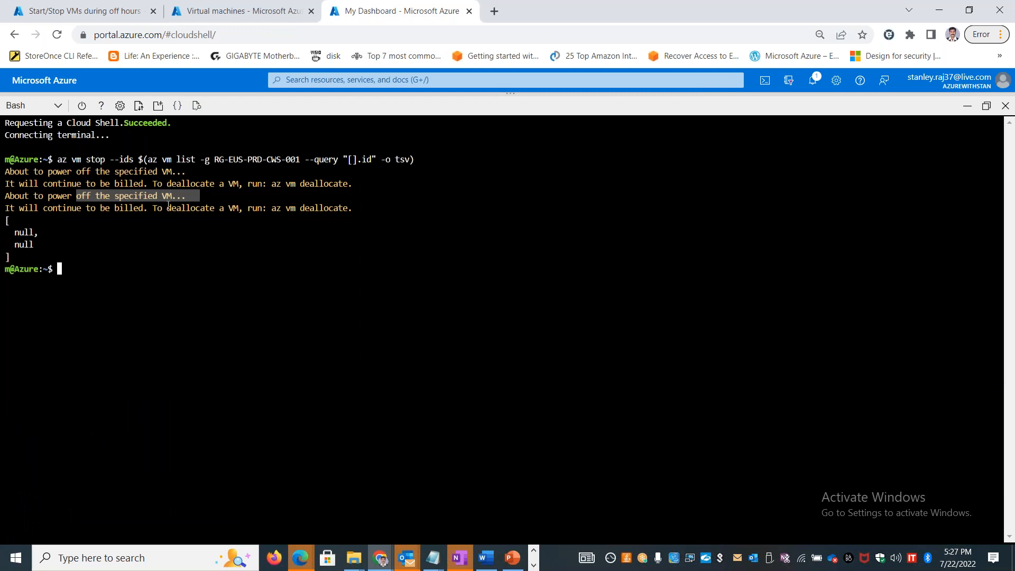
click(272, 12)
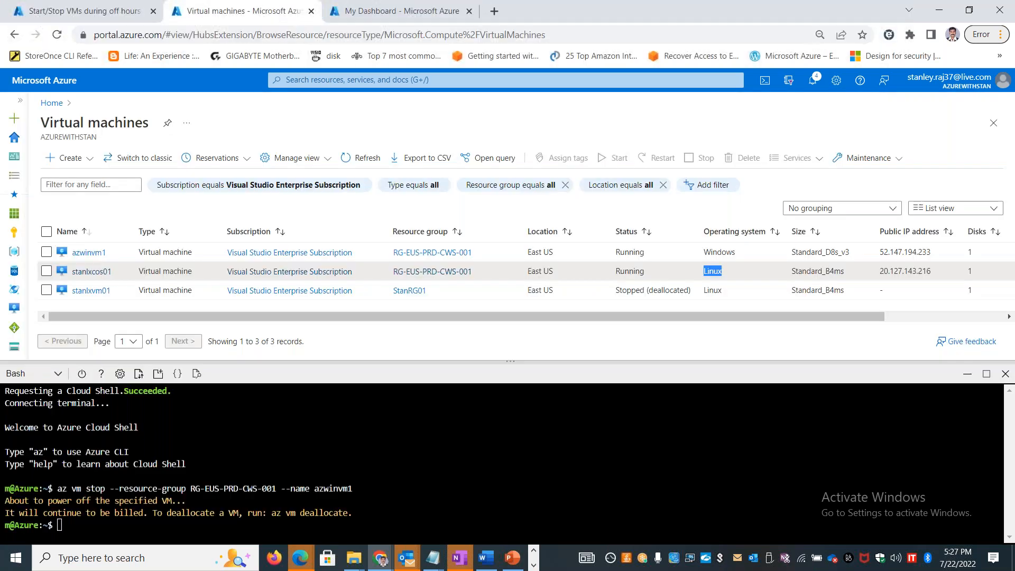
click(358, 159)
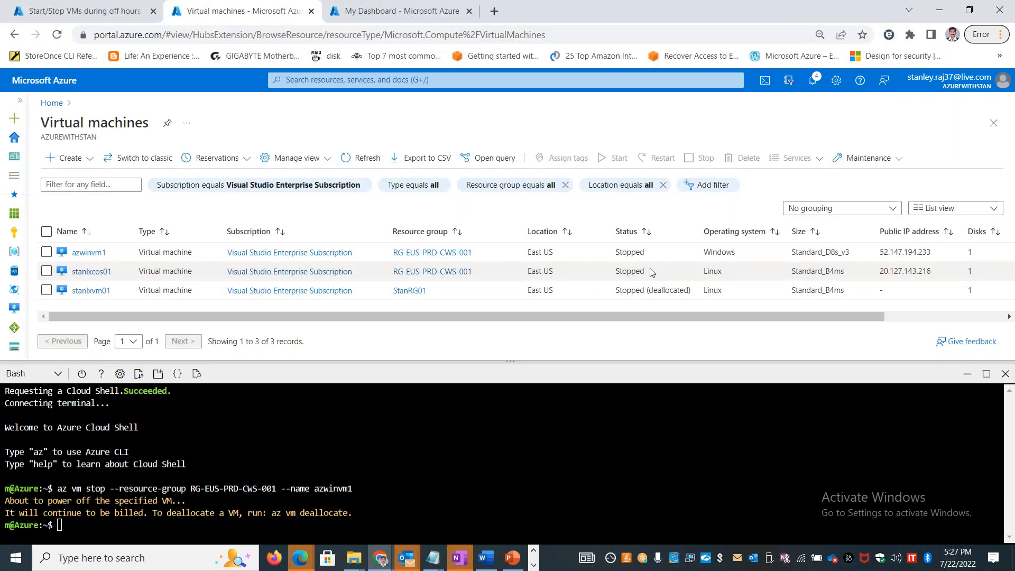
drag(652, 256, 617, 271)
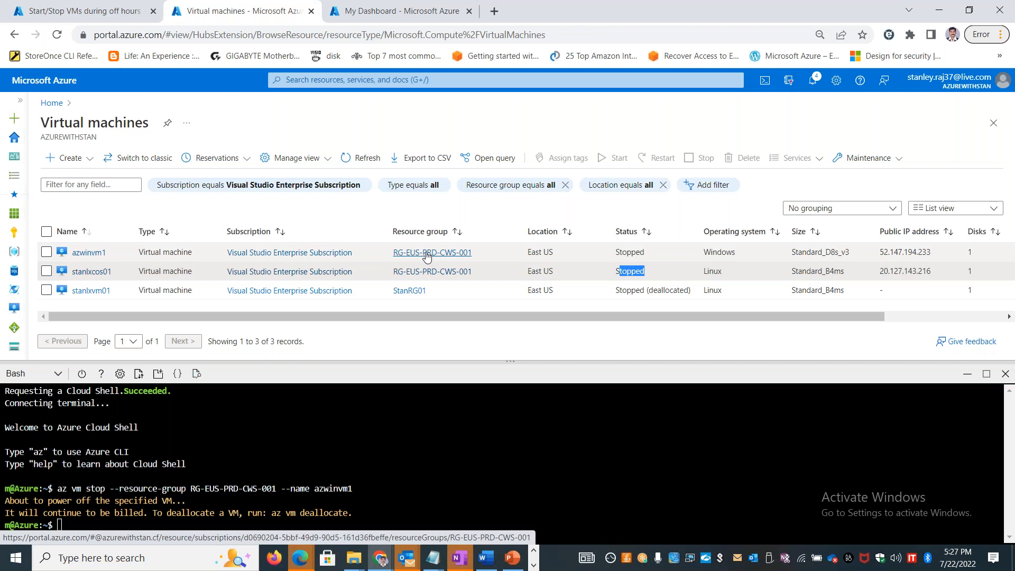
Step: Reduce the height of the Cloud Shell pane and select all virtual machines in the list
drag(490, 363, 534, 440)
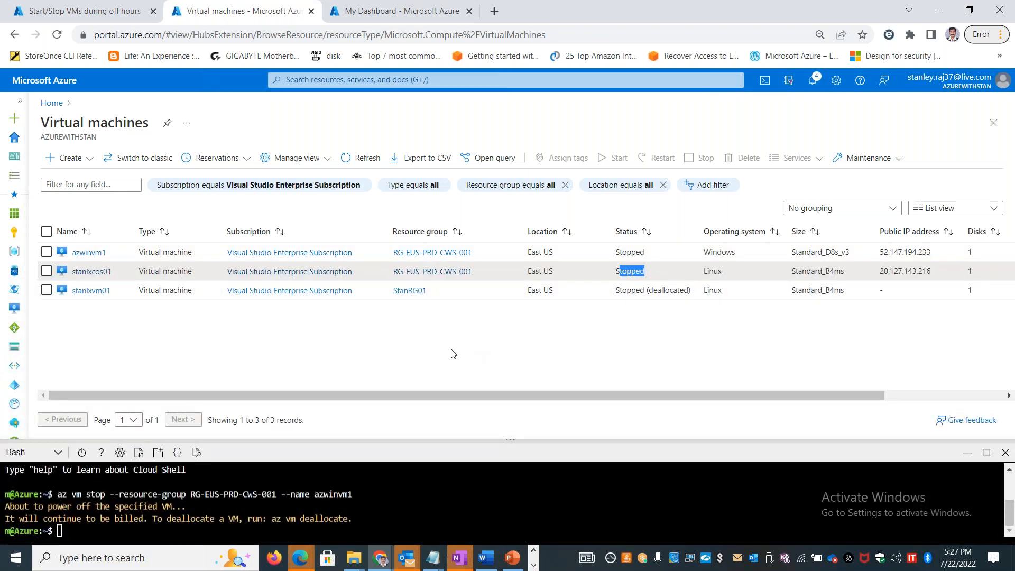
click(364, 350)
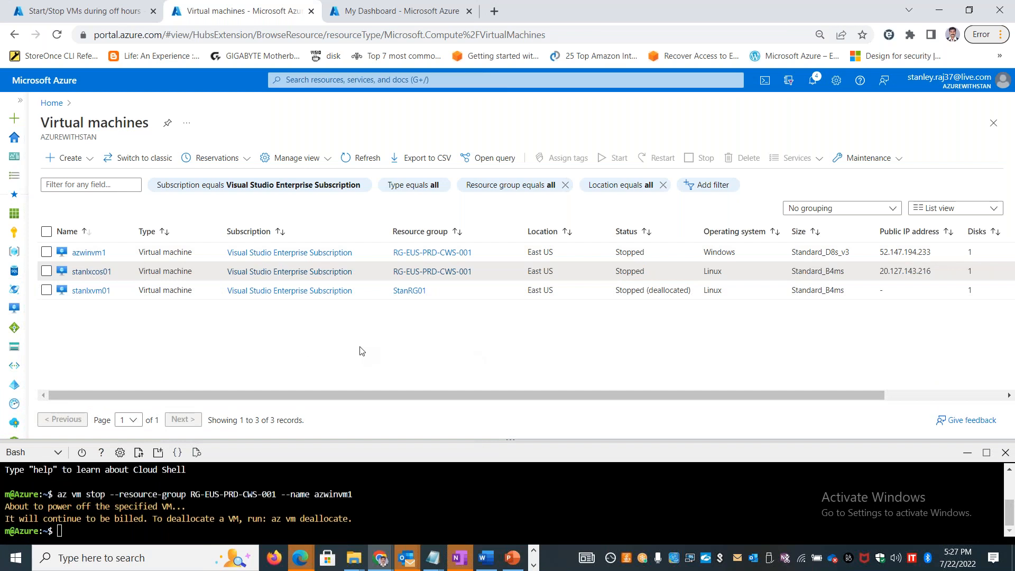
click(46, 233)
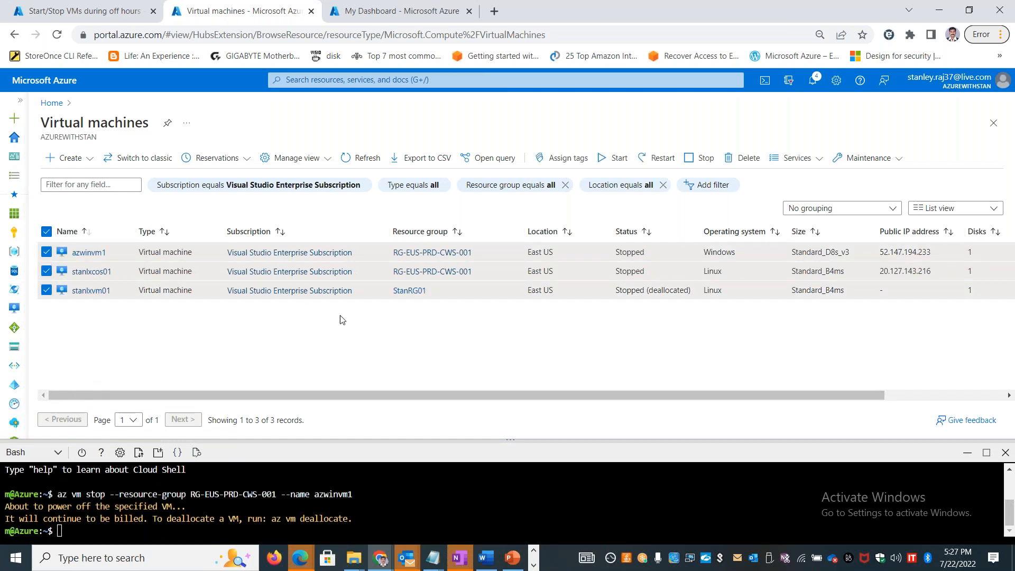
drag(484, 255, 393, 255)
drag(490, 275, 403, 274)
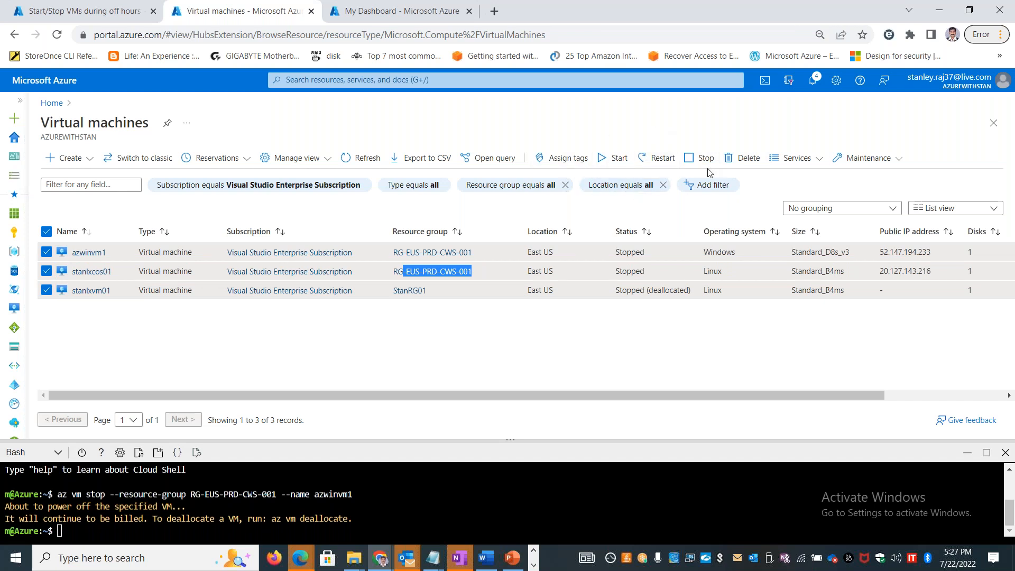
click(46, 272)
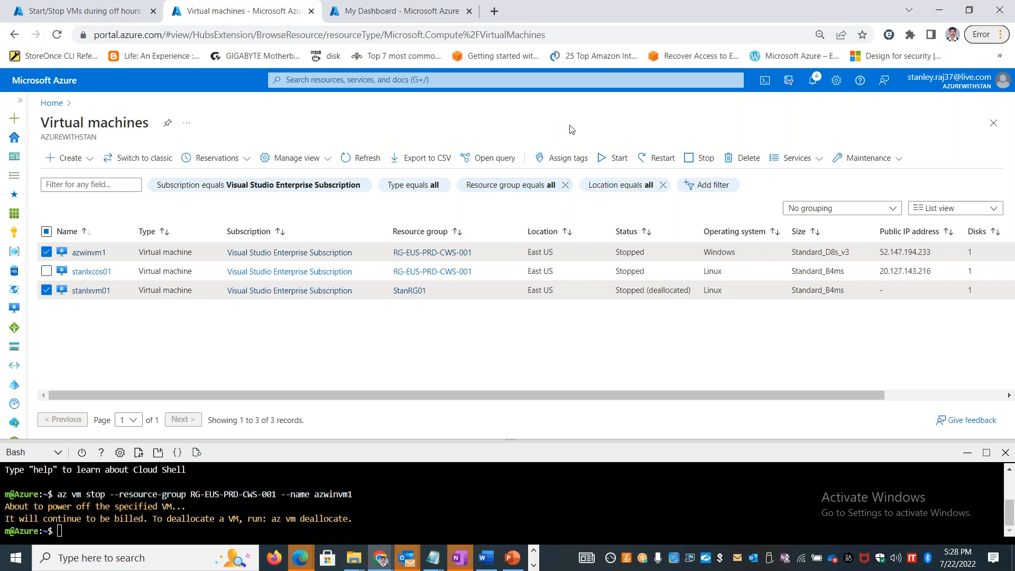
click(46, 271)
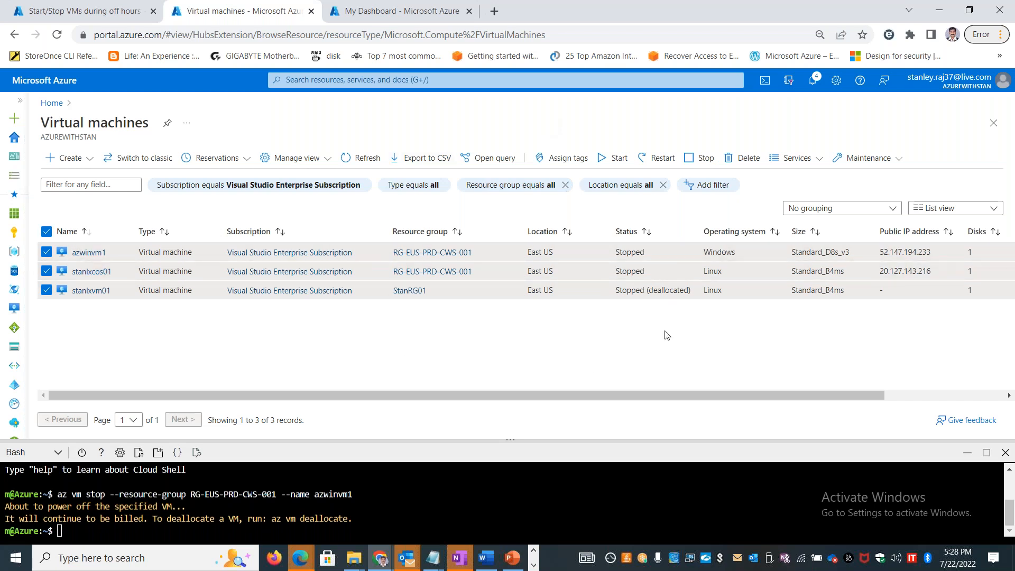
click(46, 233)
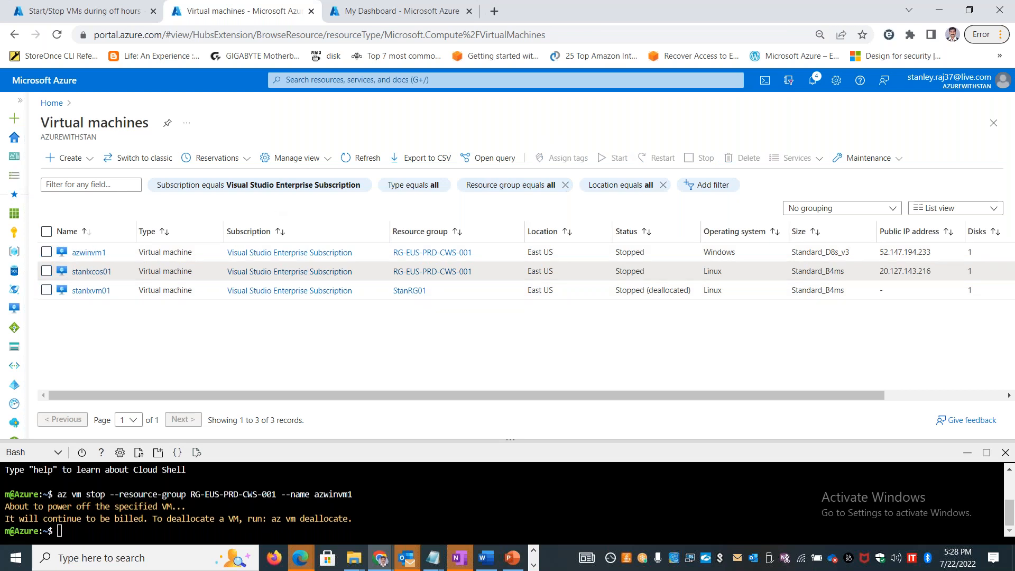
click(46, 232)
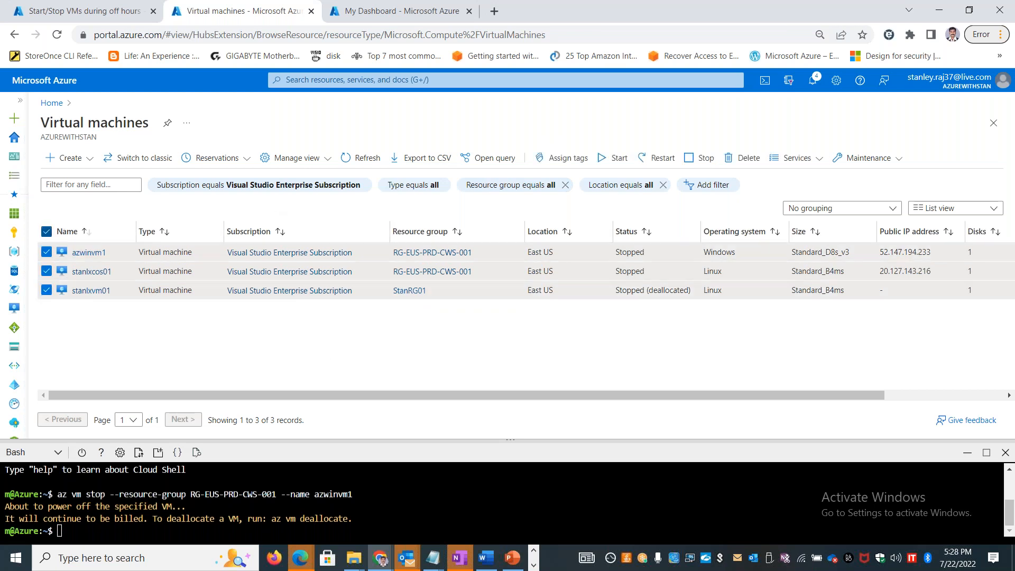
Step: View the maintenance overview of the virtual machines and return to the virtual machines list
click(896, 159)
click(895, 182)
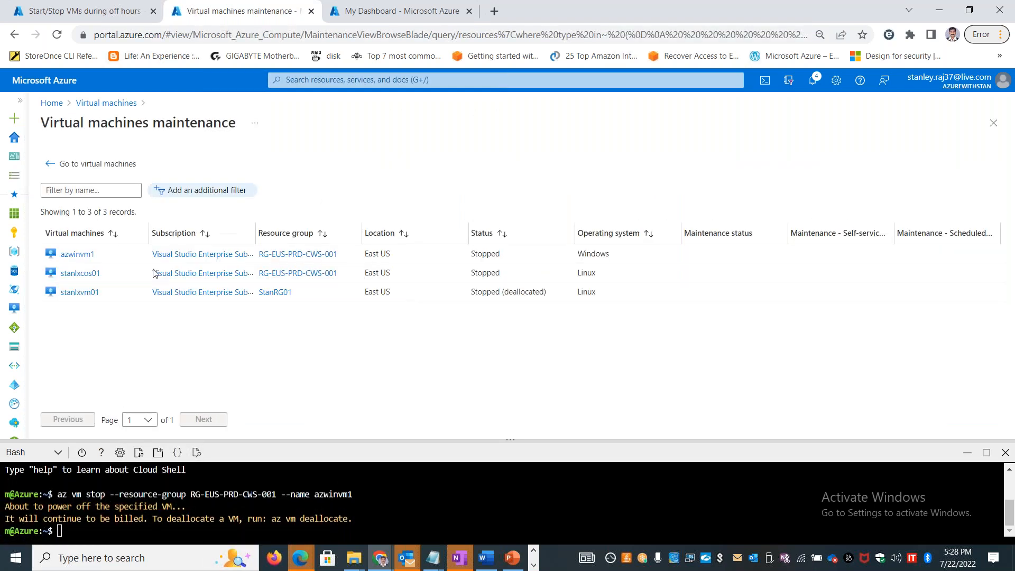
click(108, 104)
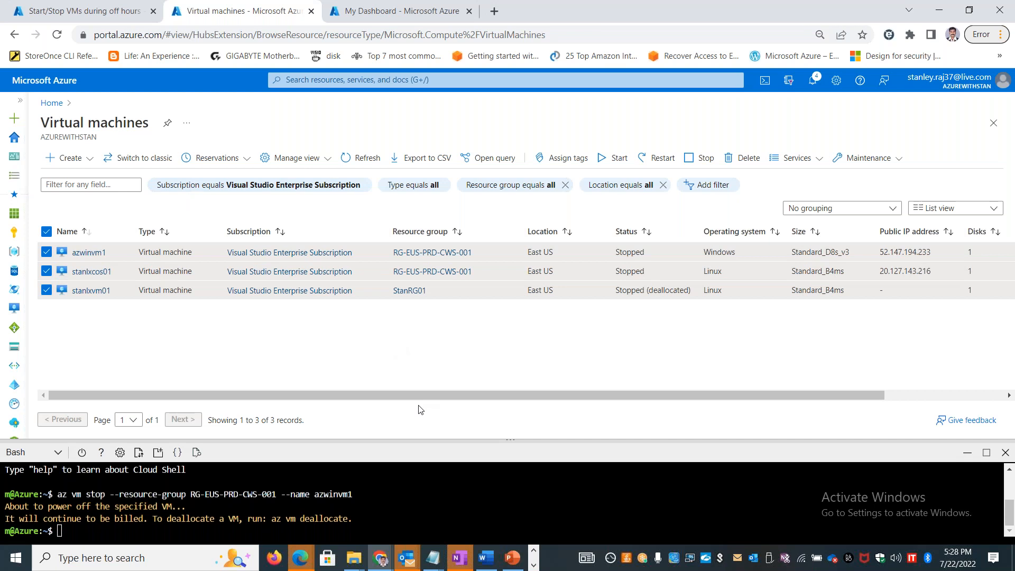
Step: Switch to PowerPoint to review slide 10 with the three start/stop methods, and return to the Azure portal
key(alt+Tab)
click(29, 241)
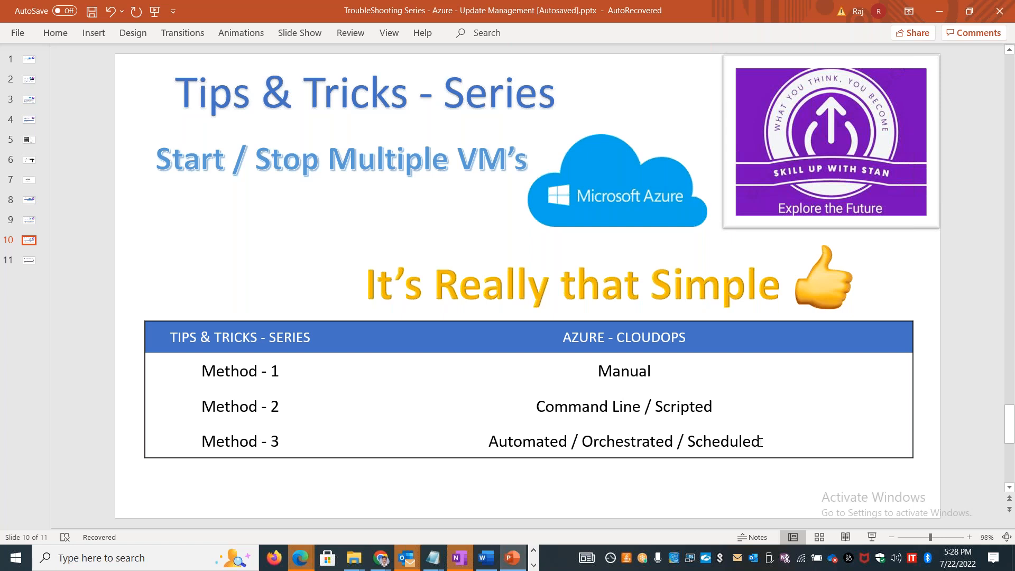
key(alt+Tab)
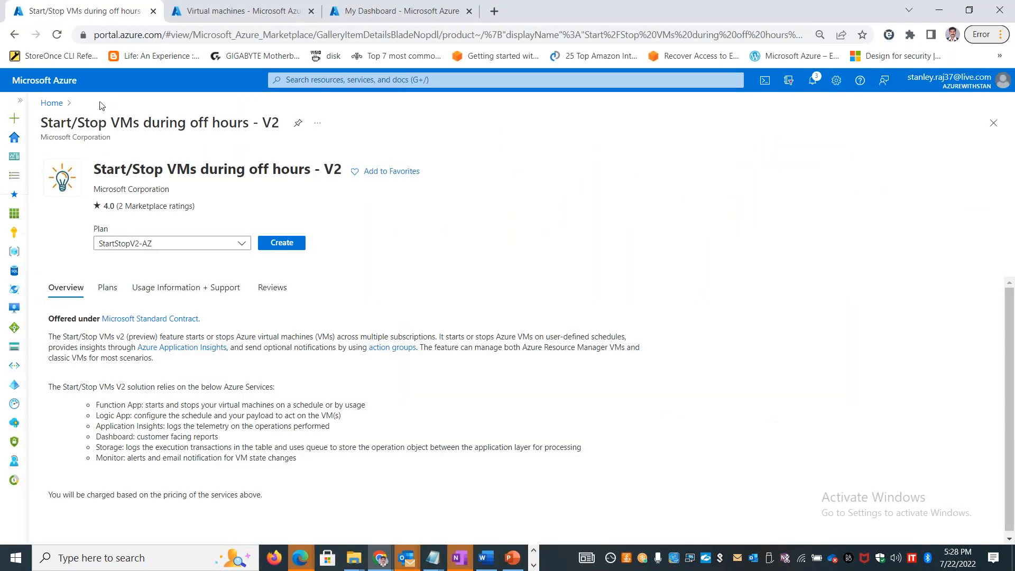
Step: Search the portal for "start" to view the Start/Stop VMs marketplace offers, and close the search results
click(352, 81)
text(start)
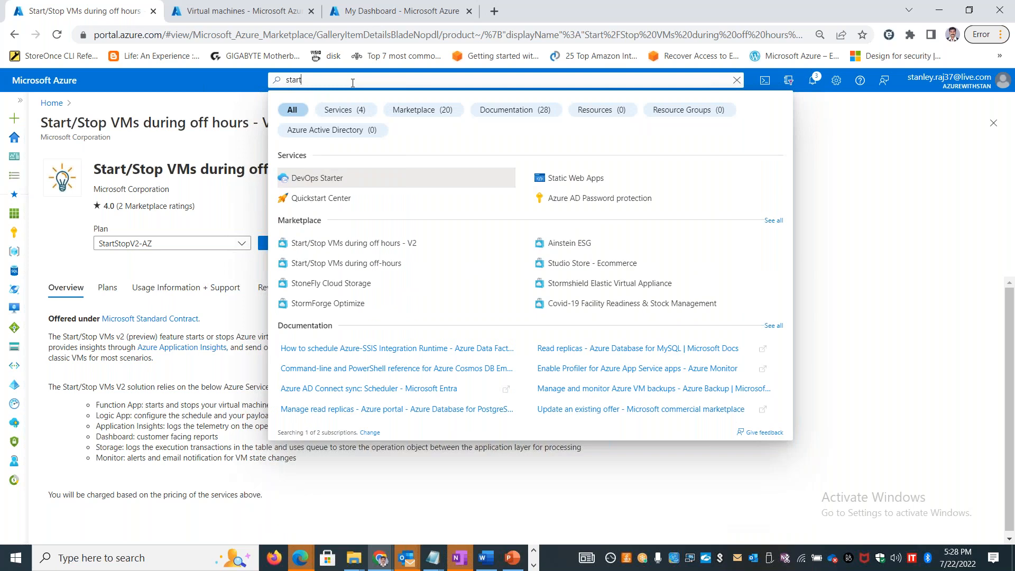
click(892, 198)
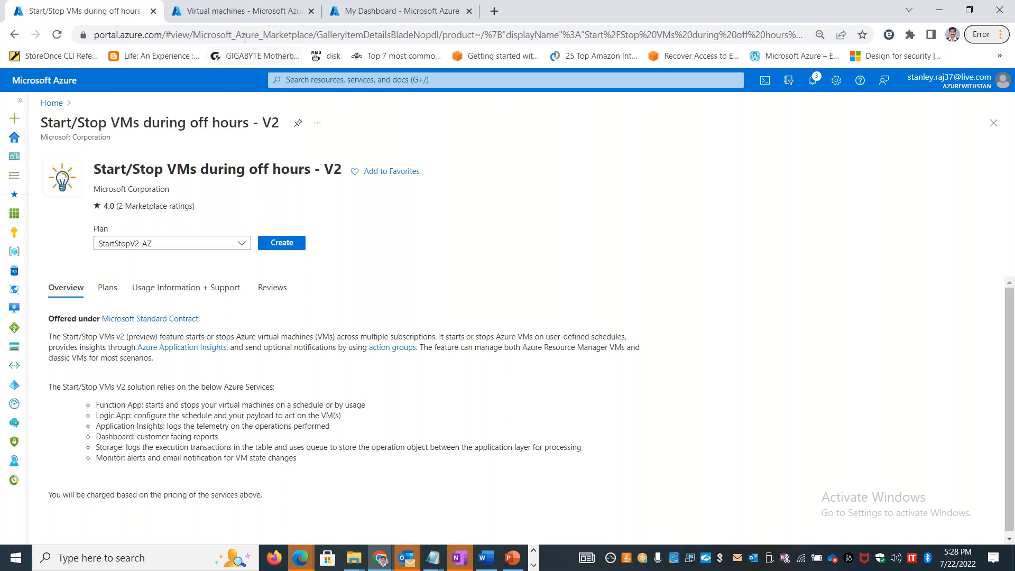
Step: Search the portal for "stopstartvm", revise the search term, and open the Add Solution form of the Start/Stop VMs during off-hours offer
click(243, 11)
click(315, 82)
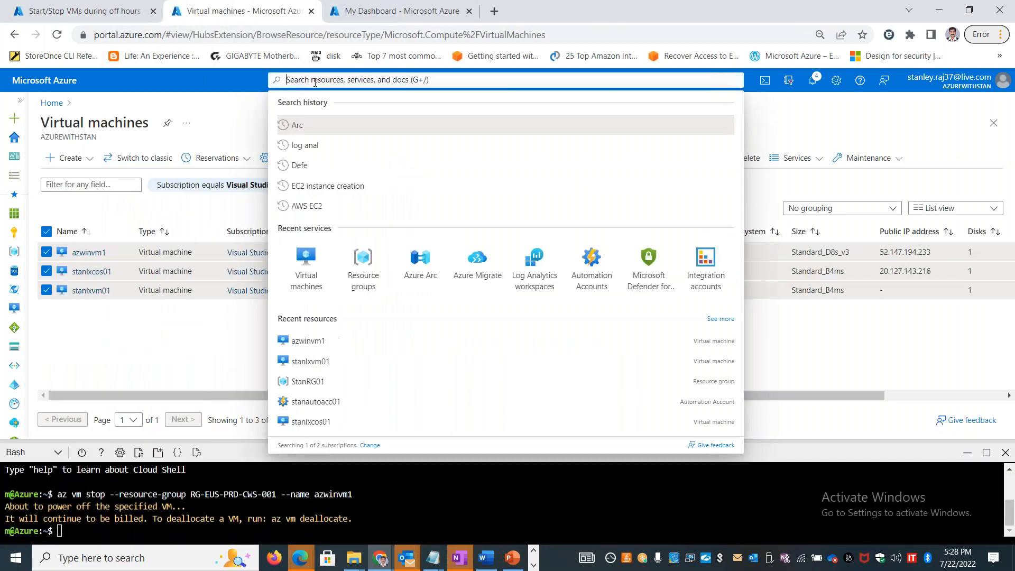
text(stopstartvm)
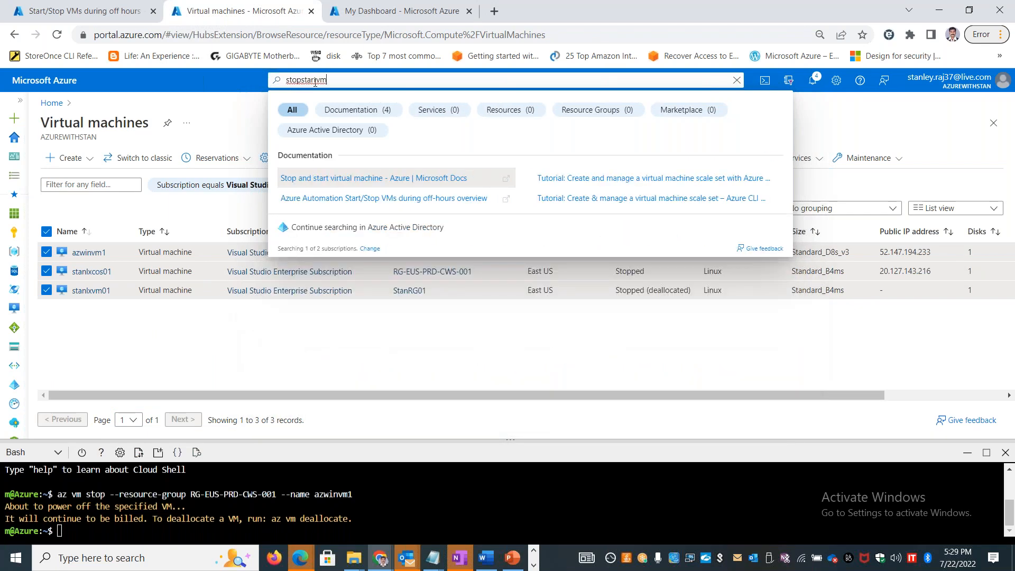
key(BackSpace)
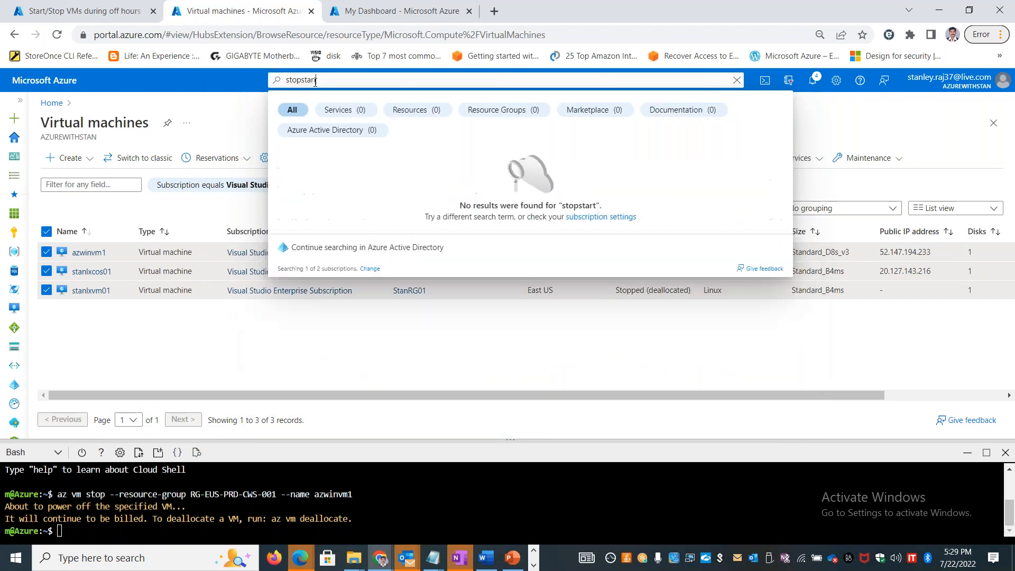
key(BackSpace)
key(BackSpace)
key(BackSpace)
text(s)
click(398, 304)
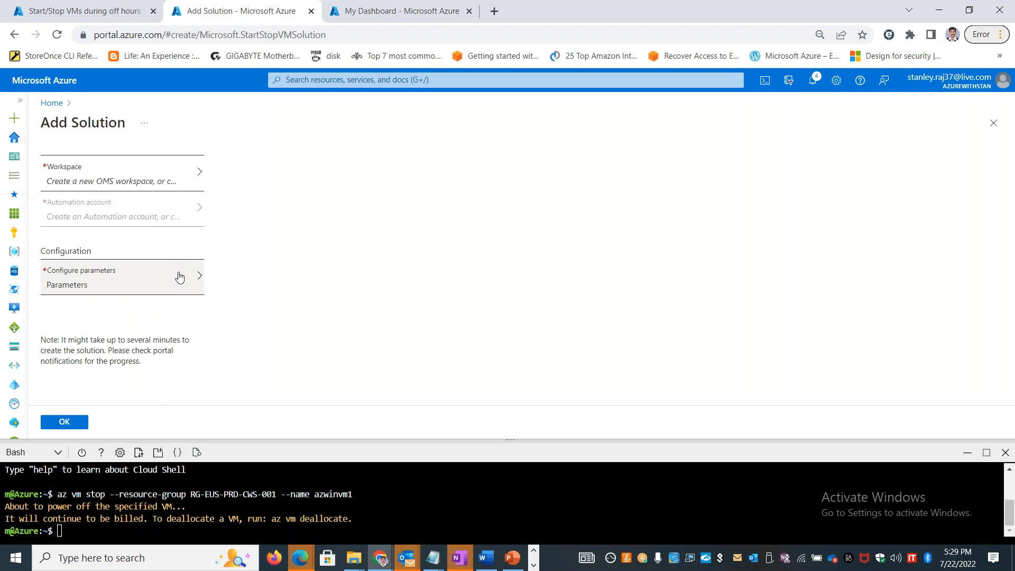
Step: Leave the Add Solution form for the portal home page and bring up the Start/Stop VMs during off hours - V2 offer
click(52, 103)
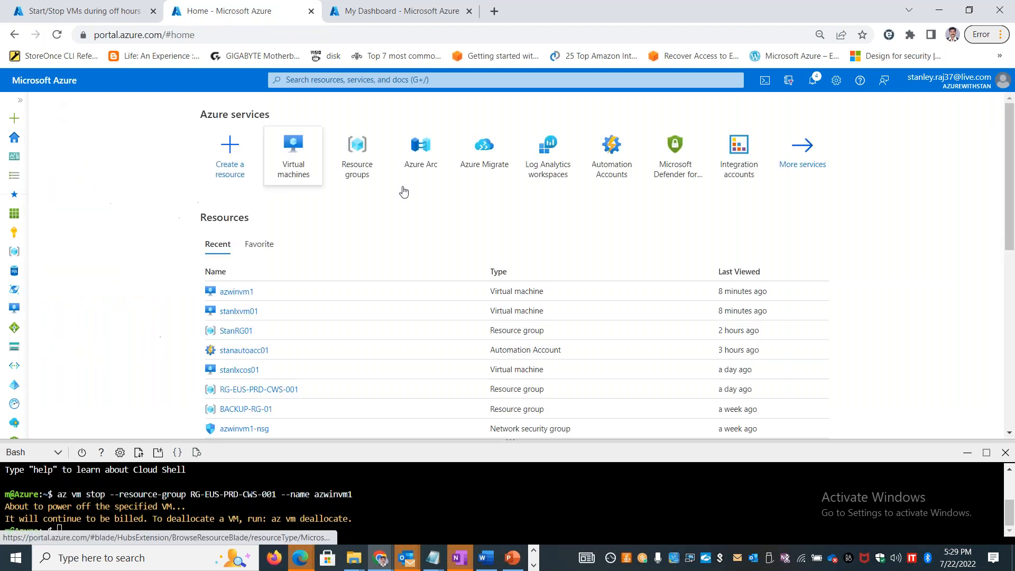
click(58, 10)
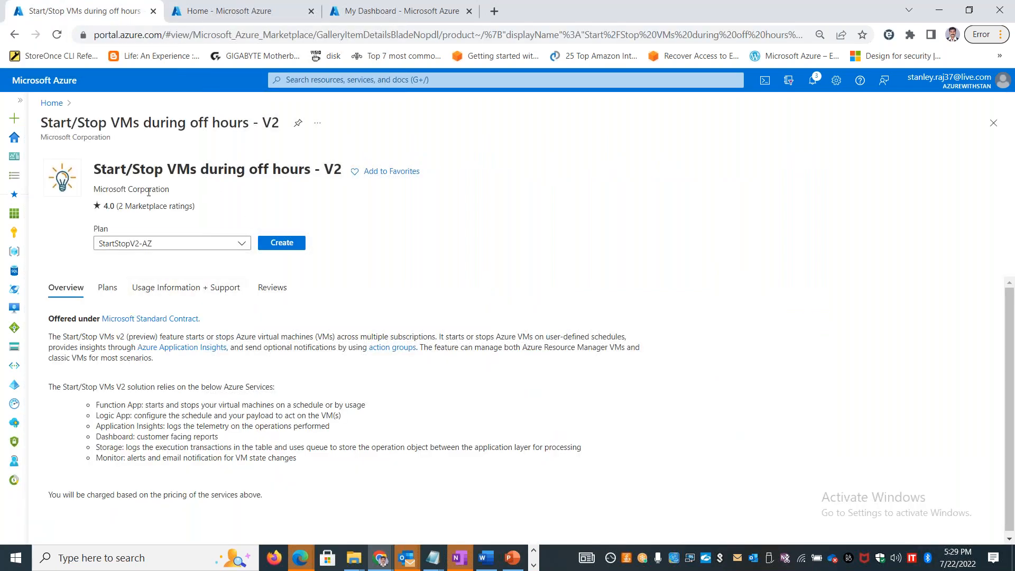
Step: Choose the StartStopV2 plan for the Start/Stop VMs during off hours - V2 offer and add the offer to favorites
drag(171, 196, 97, 192)
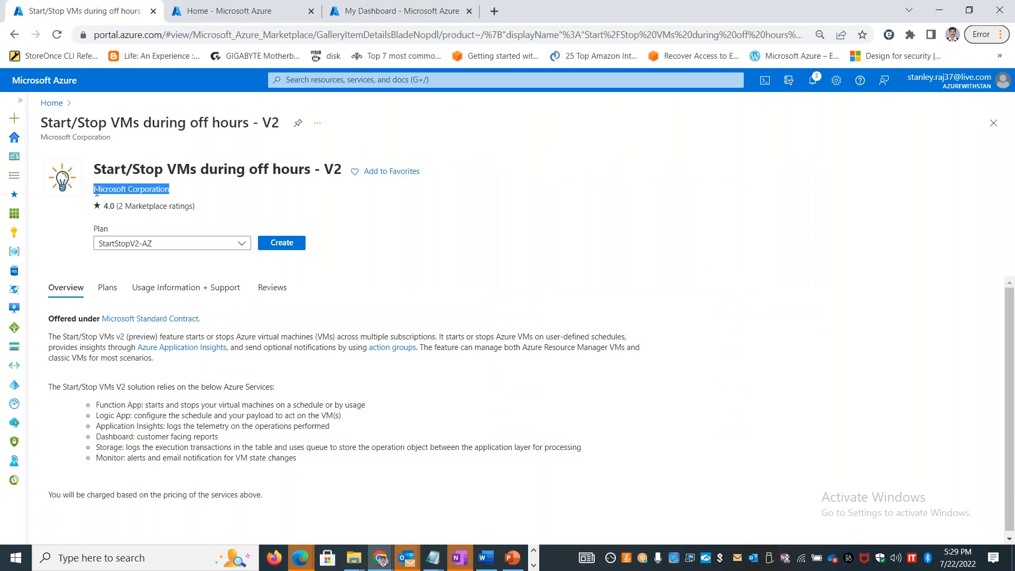
click(227, 244)
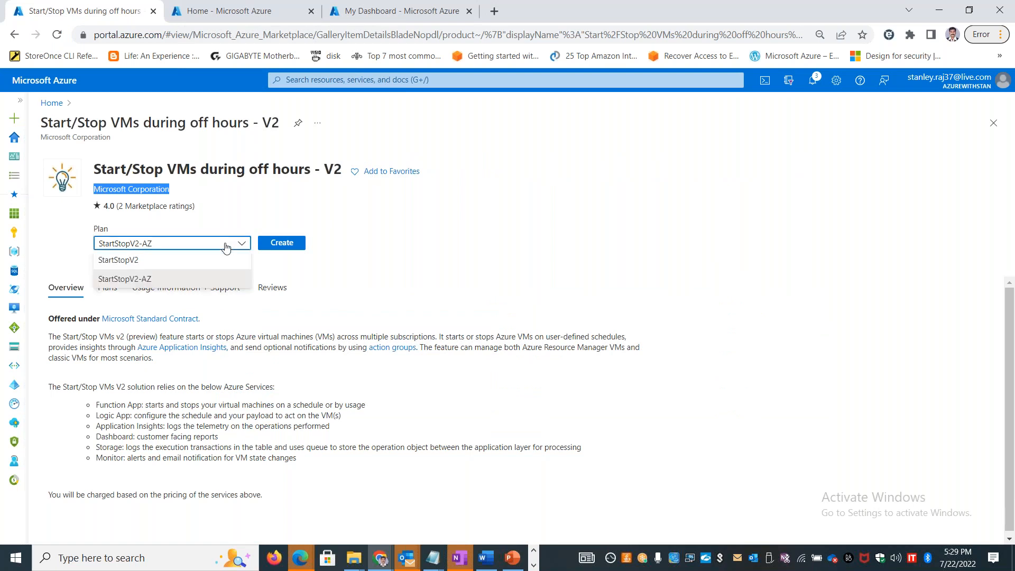
click(136, 264)
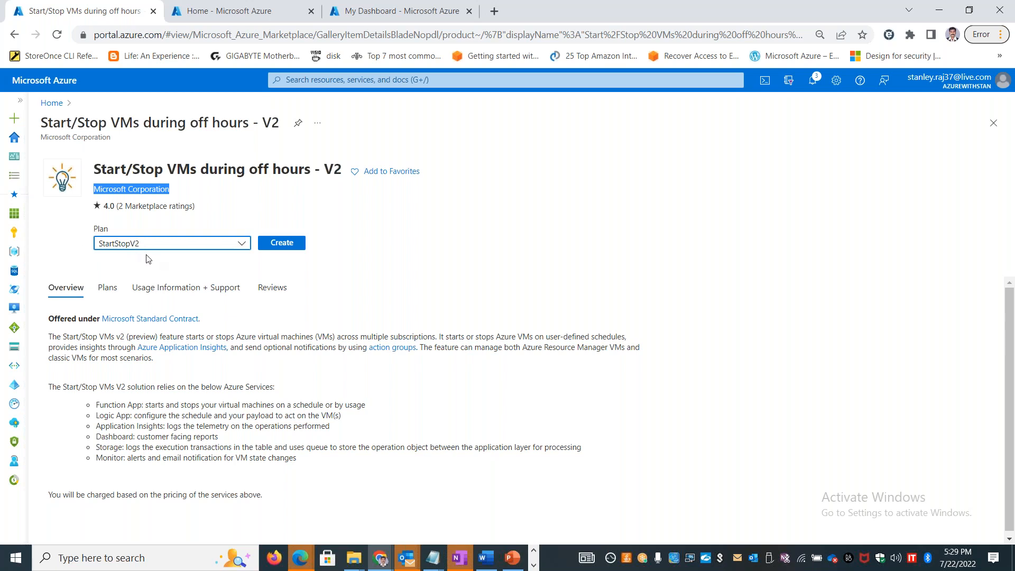
click(160, 246)
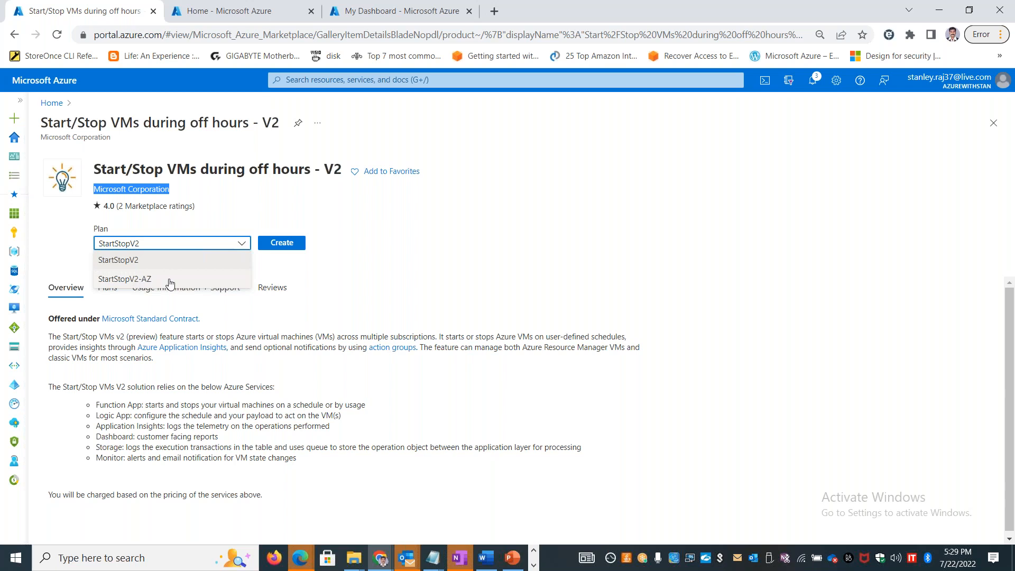
click(364, 325)
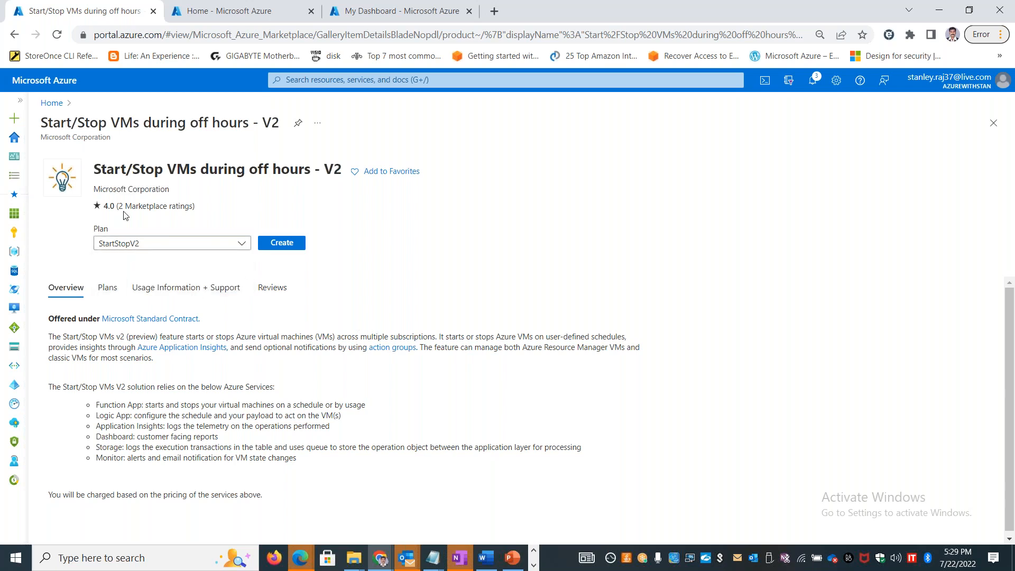
click(391, 171)
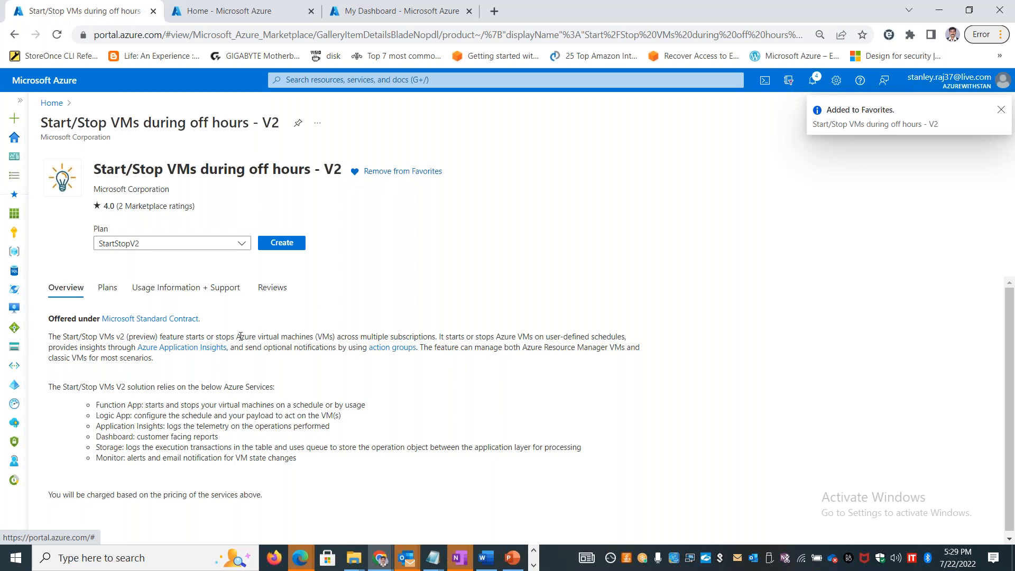
Step: Examine the offer's overview and required Azure services, and compare the StartStopV2 and StartStopV2-AZ plan descriptions
drag(438, 335, 283, 333)
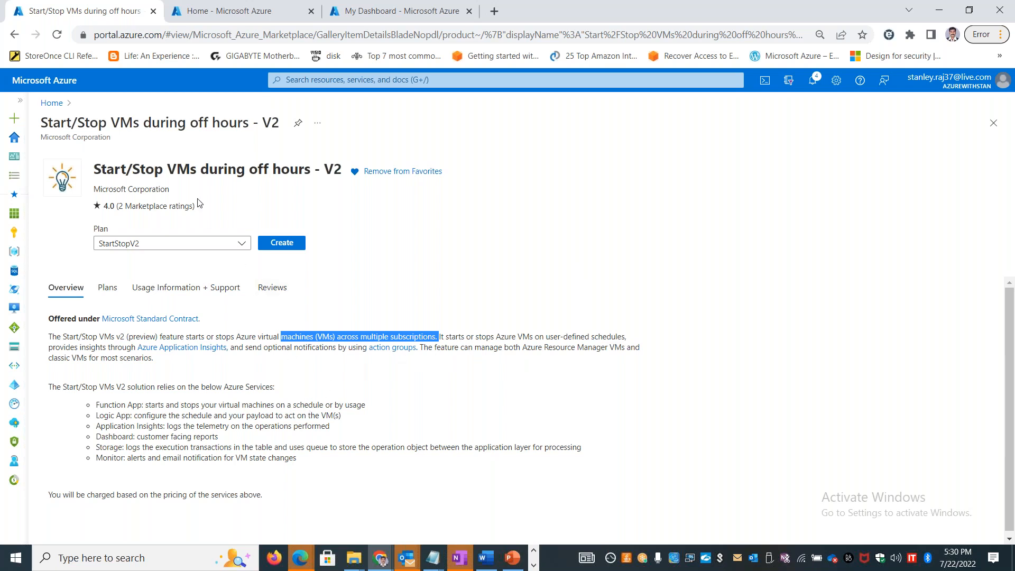
drag(307, 171, 212, 175)
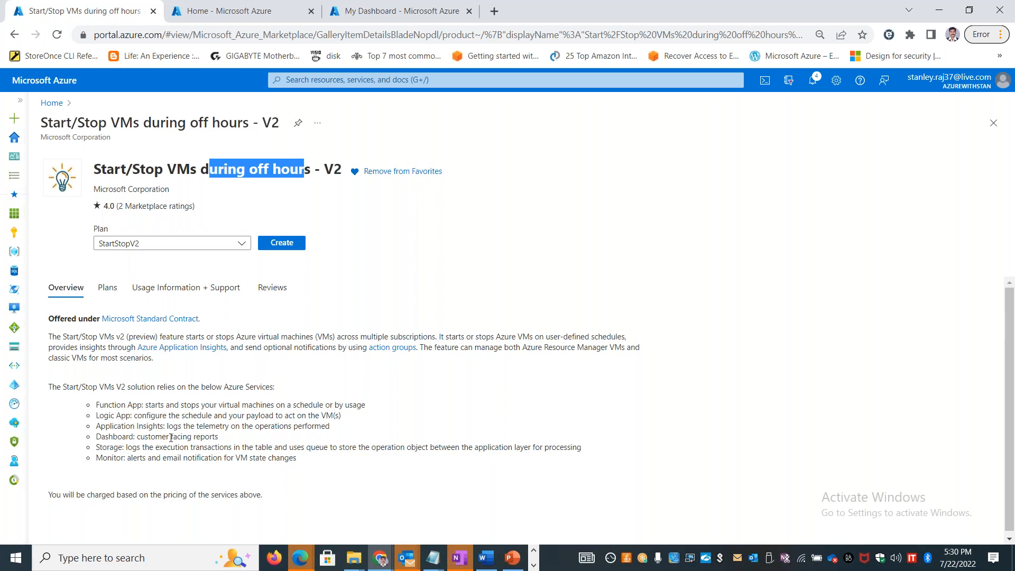
drag(309, 459, 123, 405)
click(107, 288)
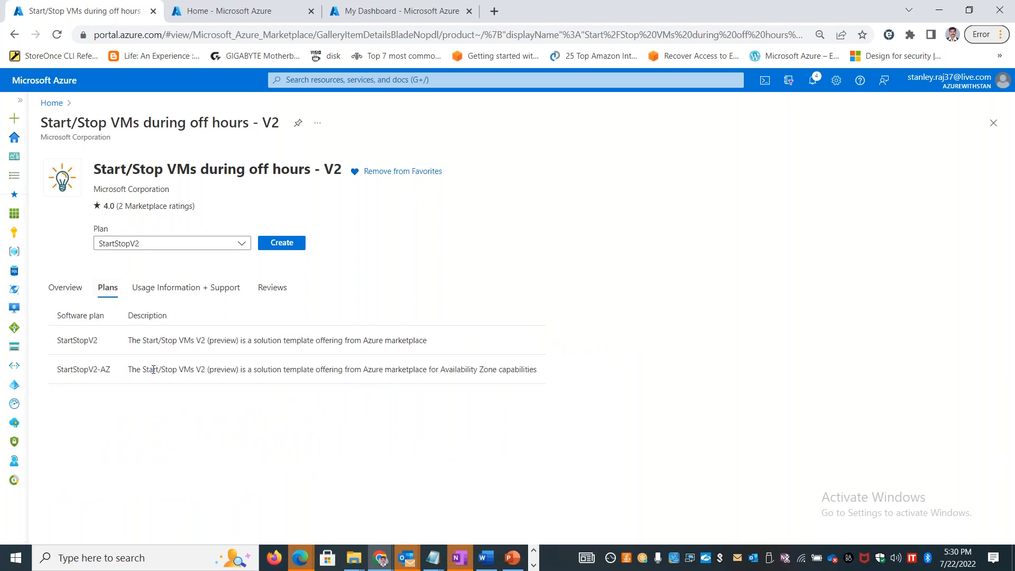
drag(61, 340, 123, 350)
drag(496, 369, 426, 370)
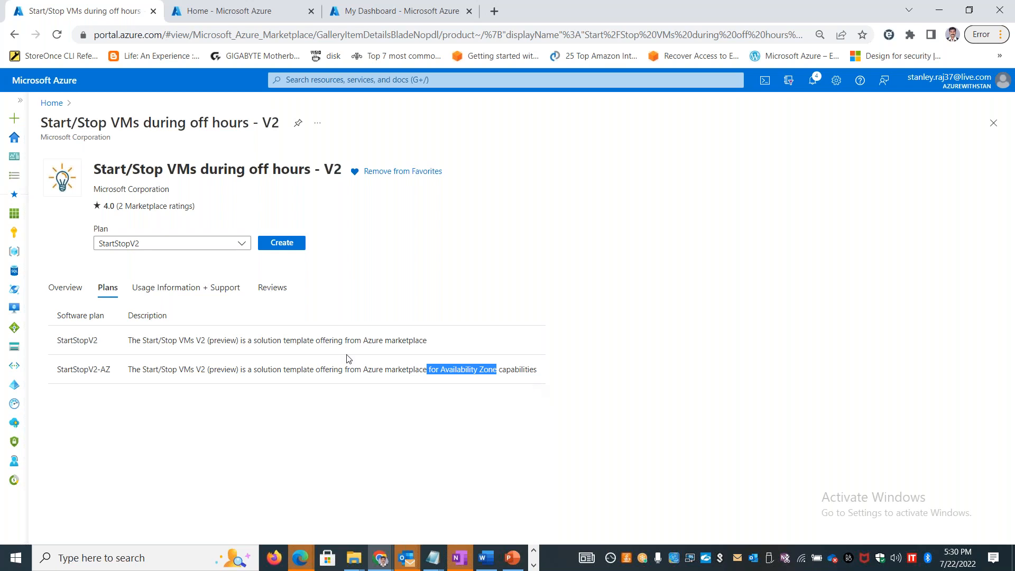
Step: Revisit the offer's overview text on multiple subscriptions and view its usage information and support details
click(64, 288)
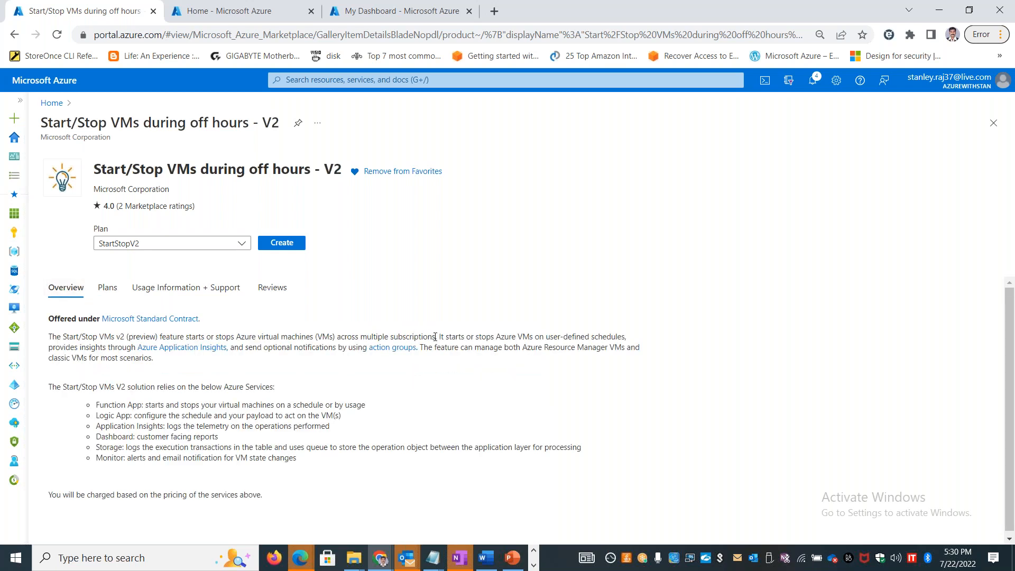
drag(434, 337, 338, 326)
click(199, 291)
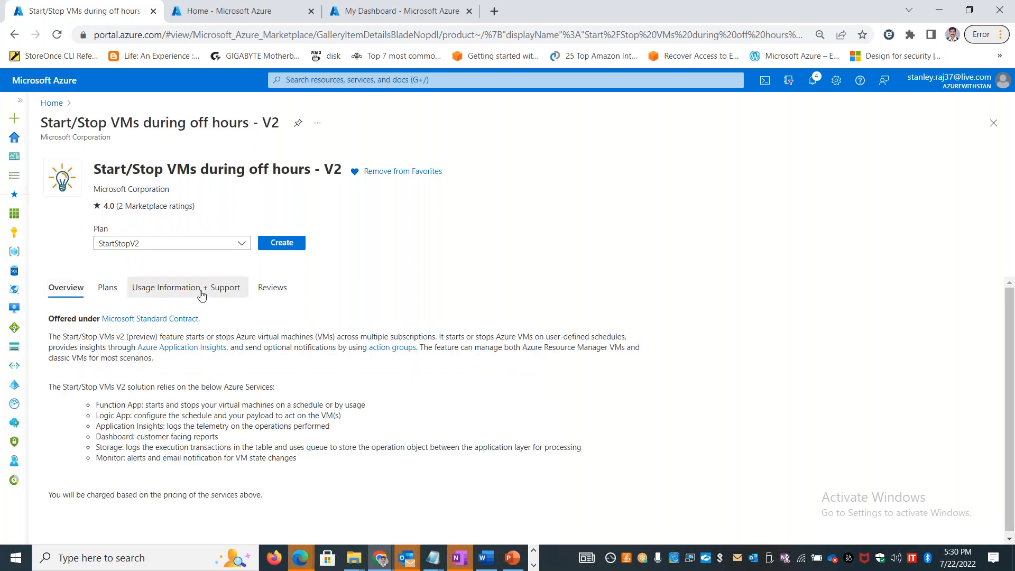
scroll(350, 369, down, 1)
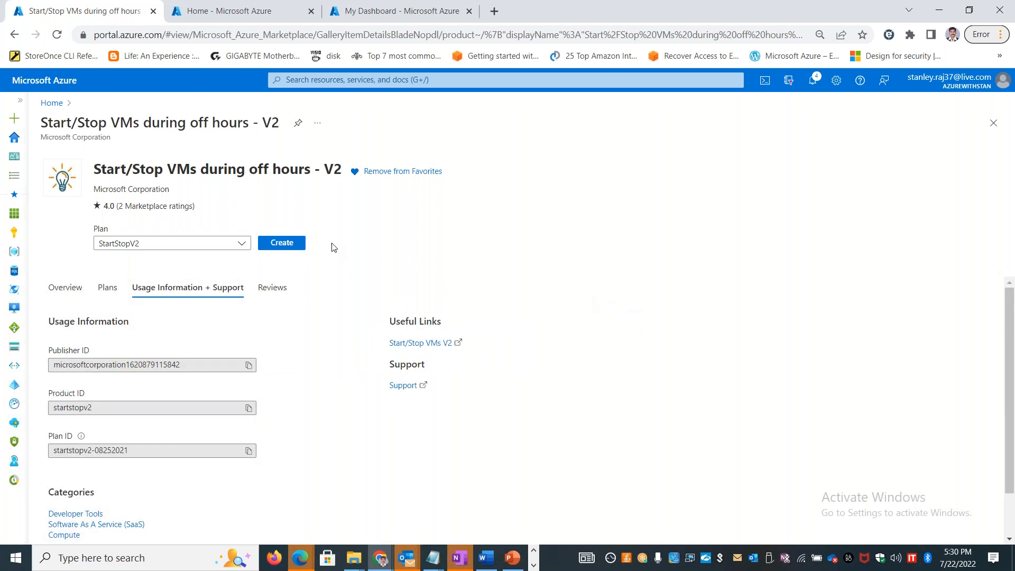
Step: Start creating the StartStopV2 solution, view the subscription choices, enter a partial email address, and go to the review stage
click(289, 249)
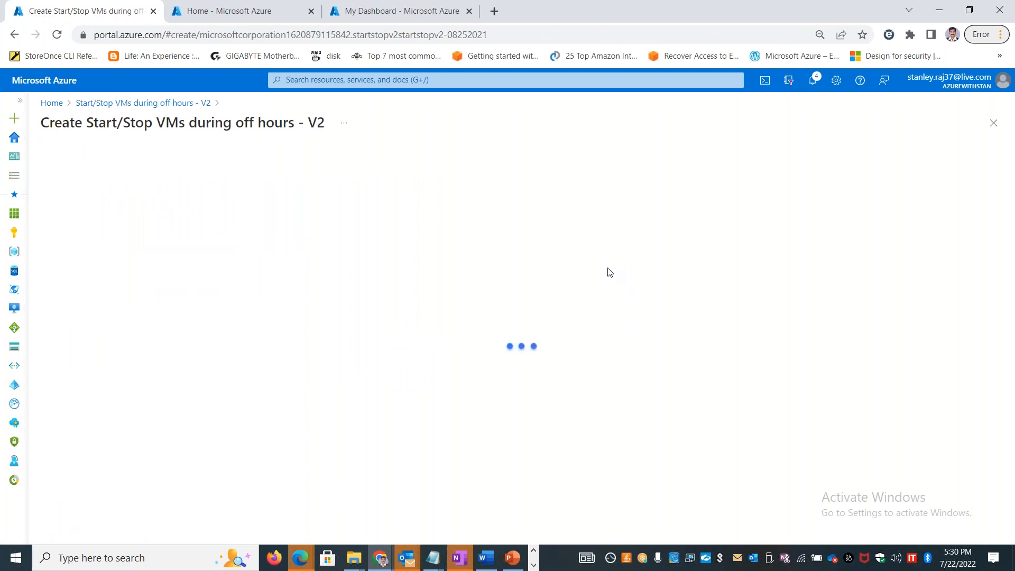
click(263, 326)
click(201, 348)
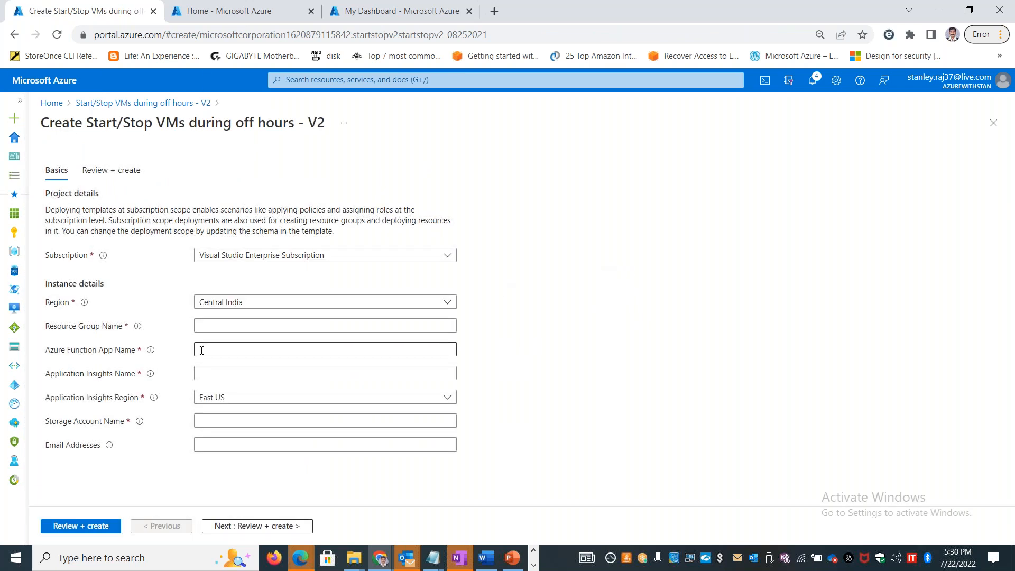
click(324, 255)
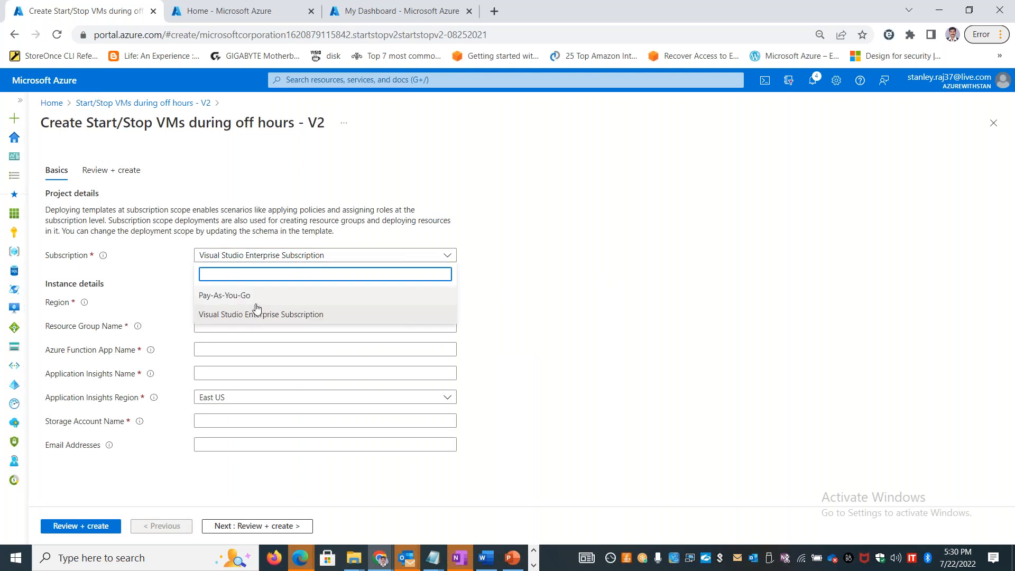
click(235, 444)
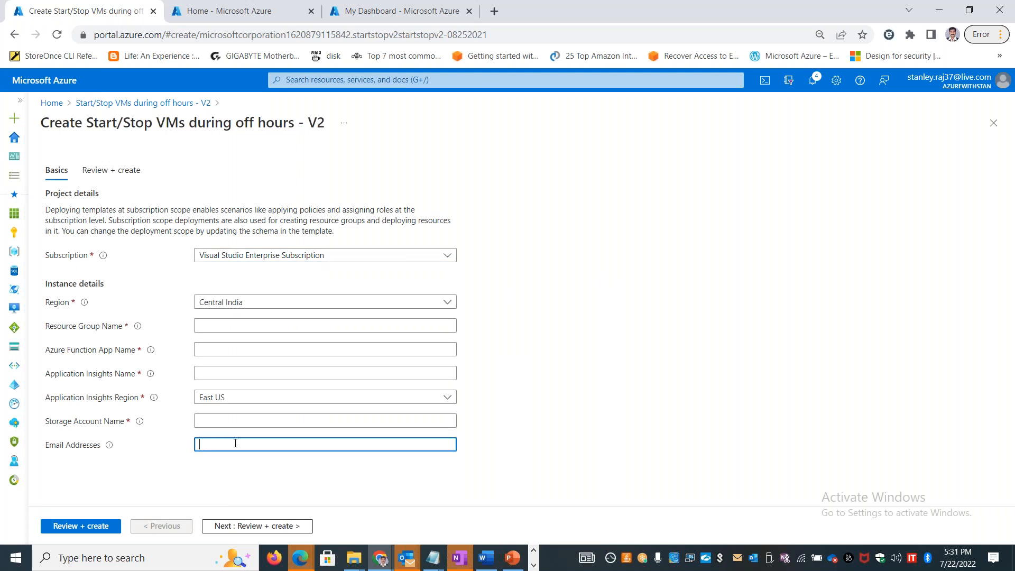
text(sta)
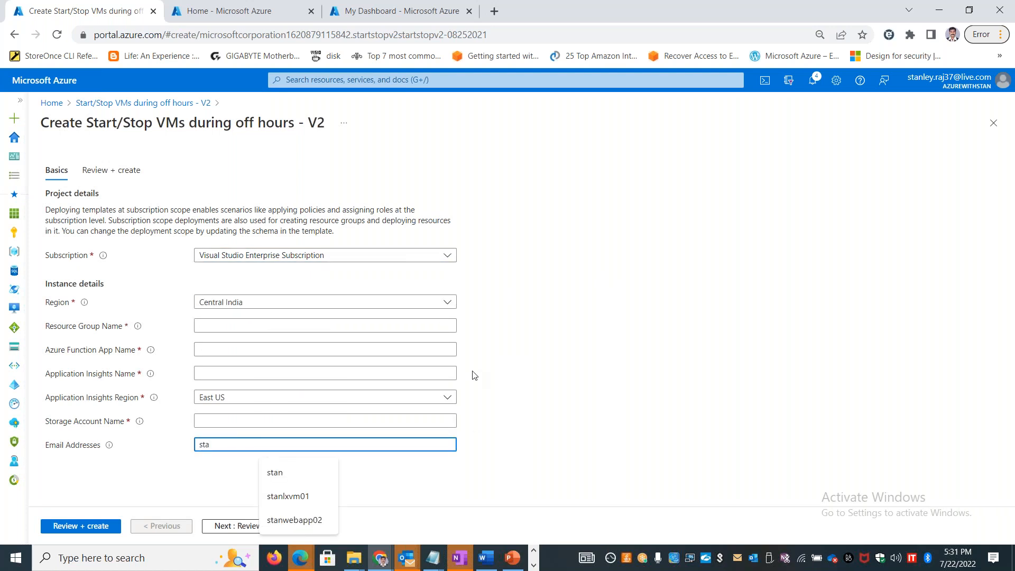
click(125, 172)
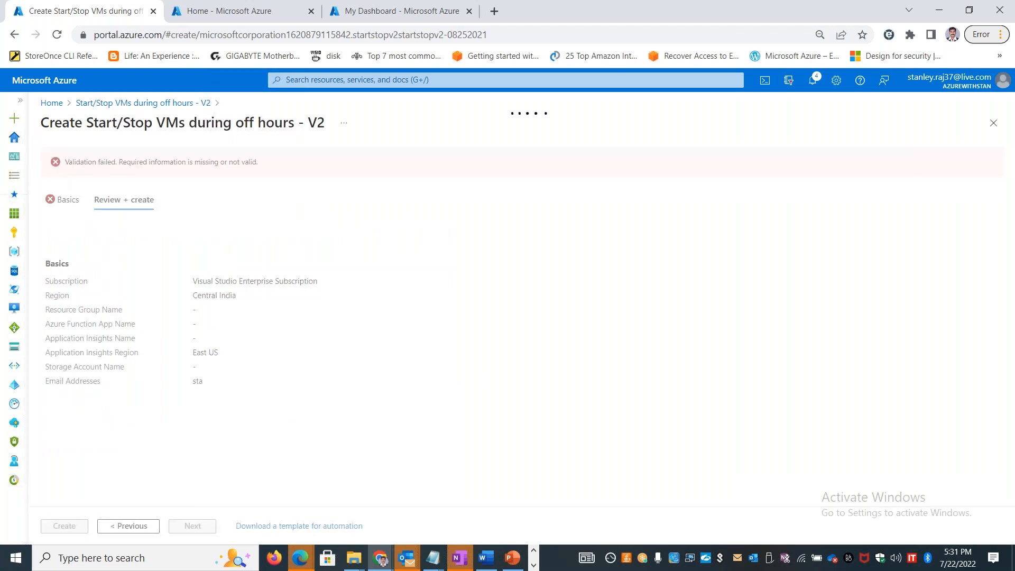
Step: Switch to PowerPoint and show slide 10 on starting and stopping multiple VMs, highlighting the Manual method
click(233, 18)
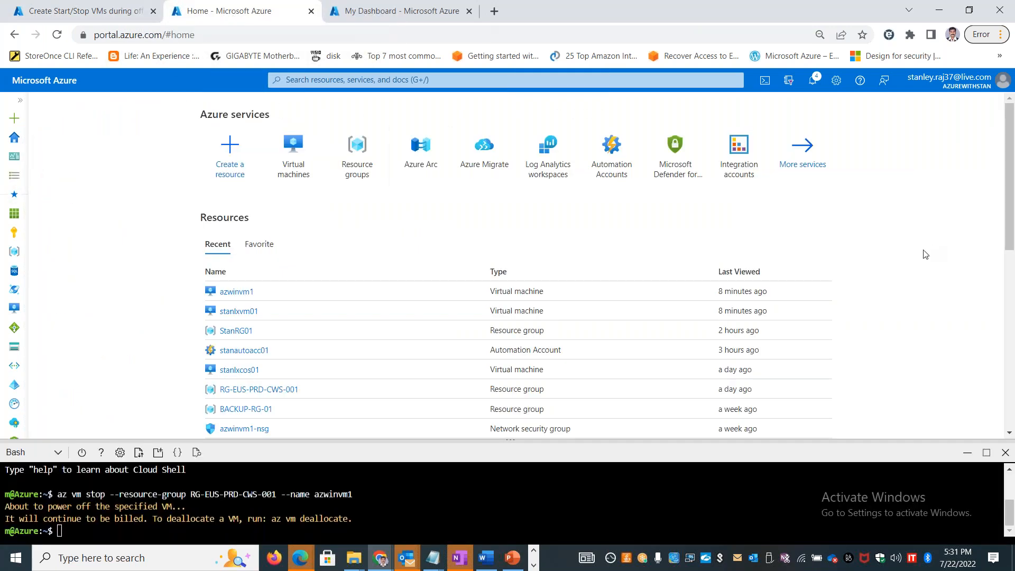
key(alt+Tab)
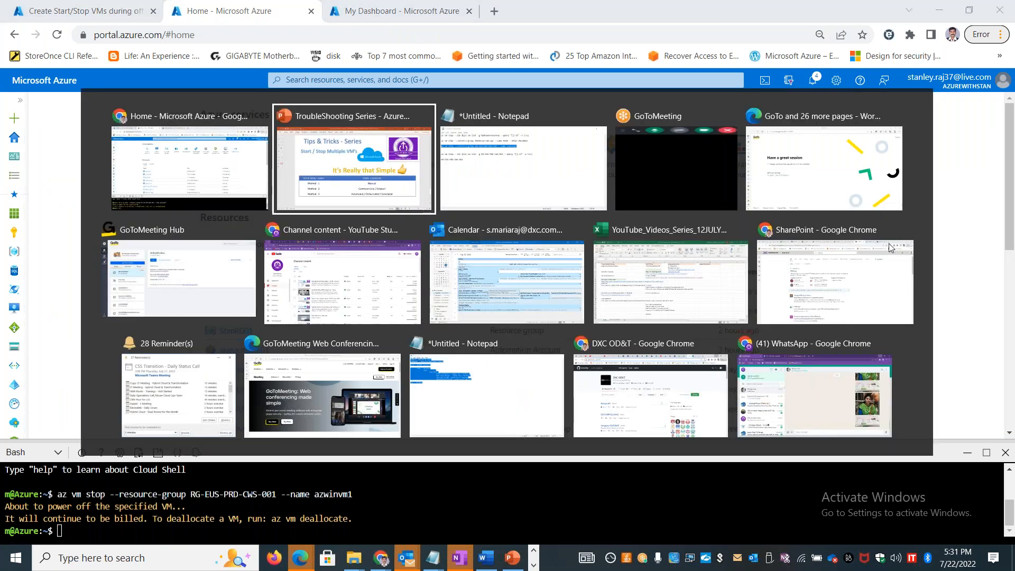
click(30, 221)
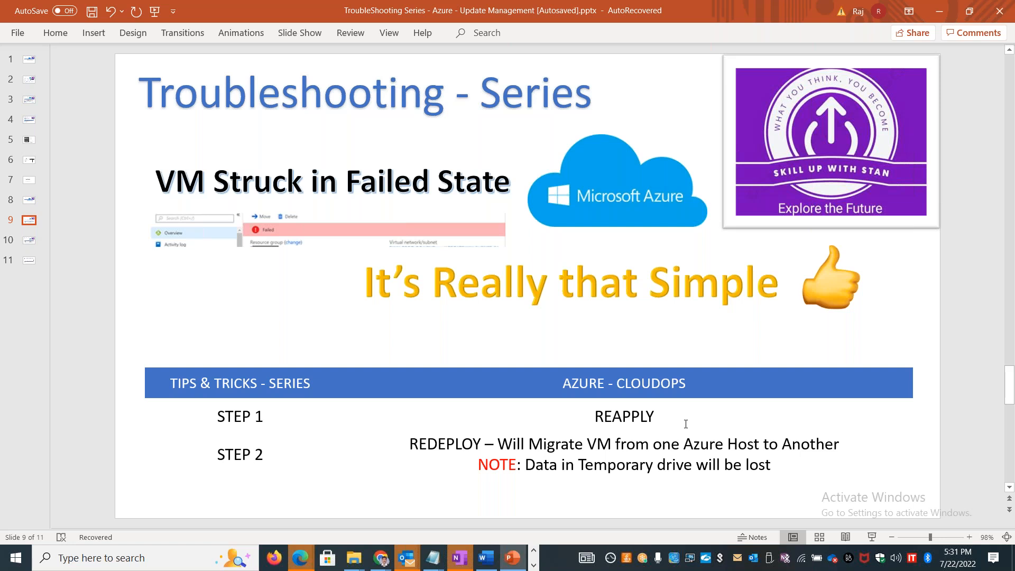
click(30, 240)
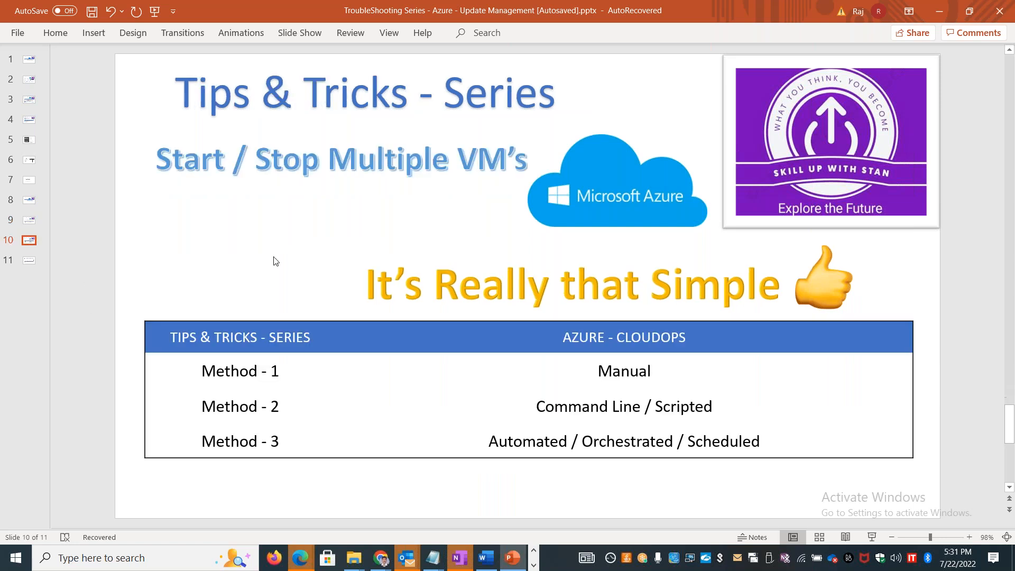
double_click(625, 371)
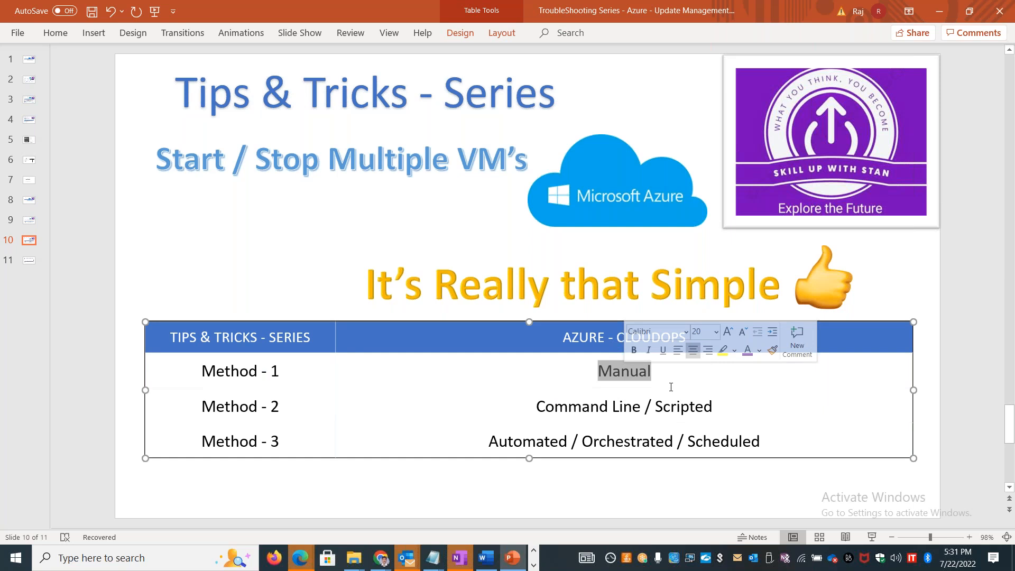
Step: Return to the Azure portal, open the list of virtual machines, and select all the VMs
key(alt+Tab)
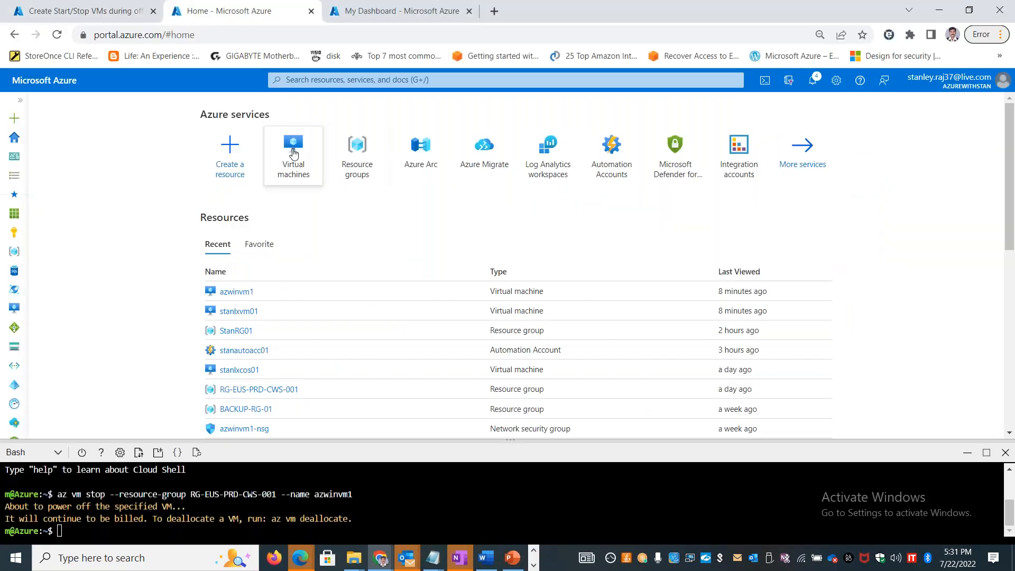
click(294, 155)
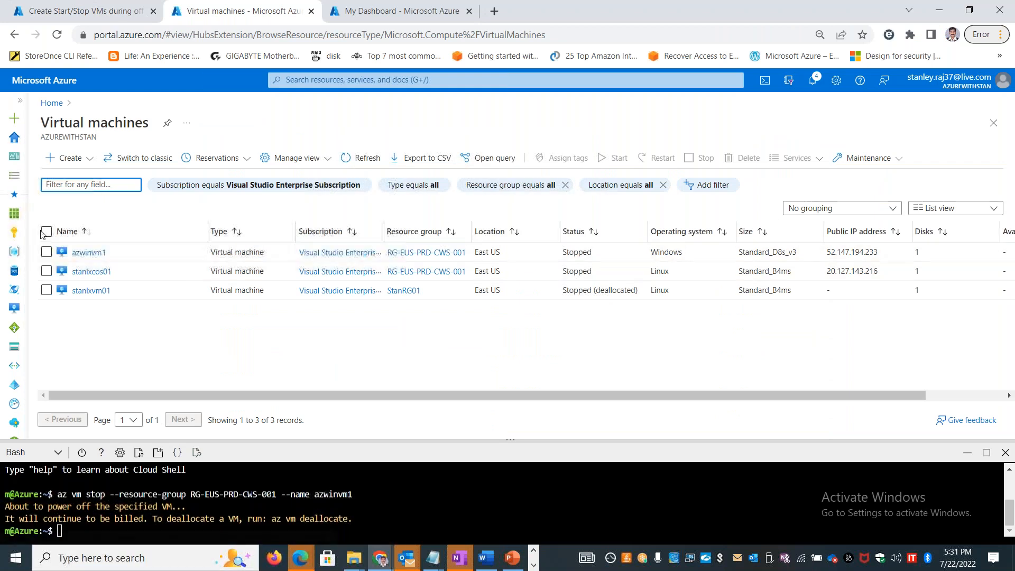
click(47, 232)
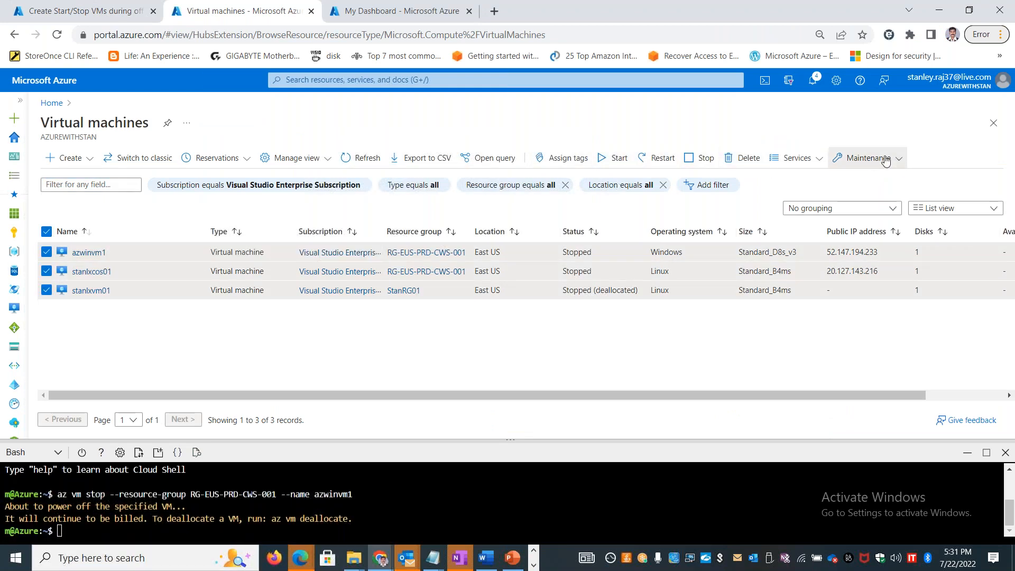
click(868, 160)
click(744, 116)
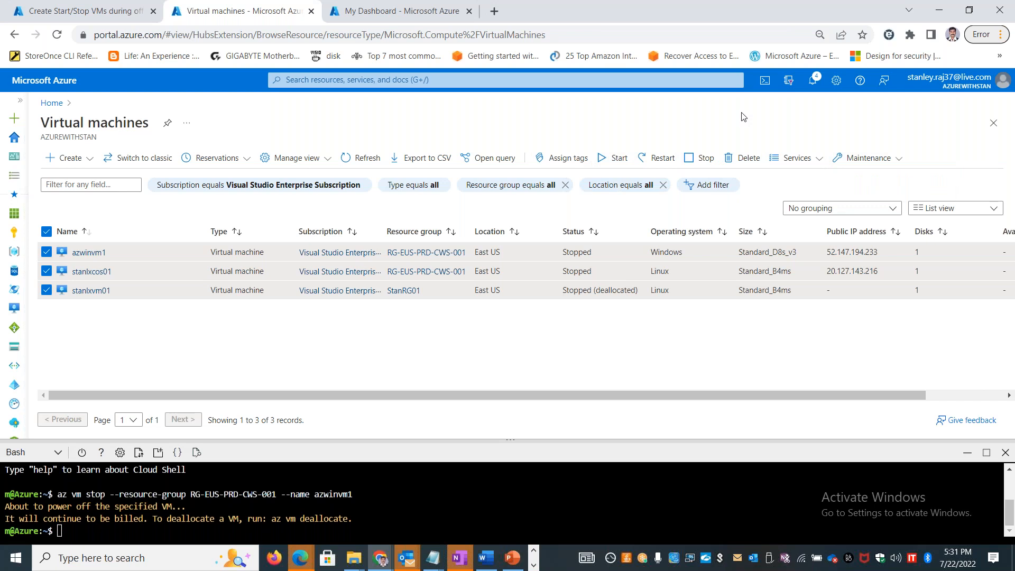
Step: Switch to Notepad and copy the az vm stop --ids command that targets resource group RG-EUS-PRD-CWS-001
key(alt+Tab)
key(alt+Tab)
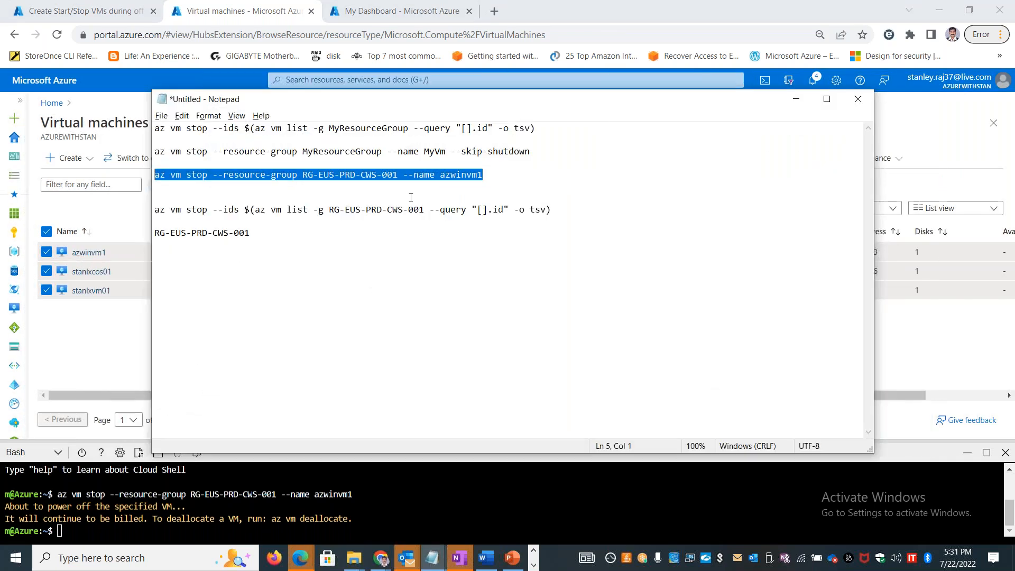
drag(552, 210, 154, 213)
key(ctrl+c)
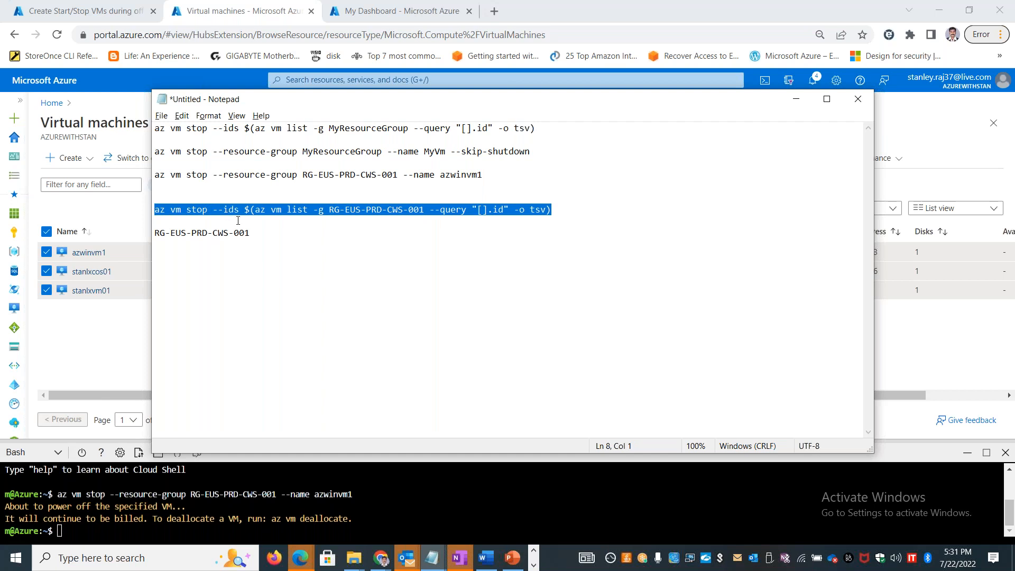
Step: Return to the browser and paste the copied az vm stop command at the full-screen Cloud Shell prompt
click(422, 16)
click(243, 11)
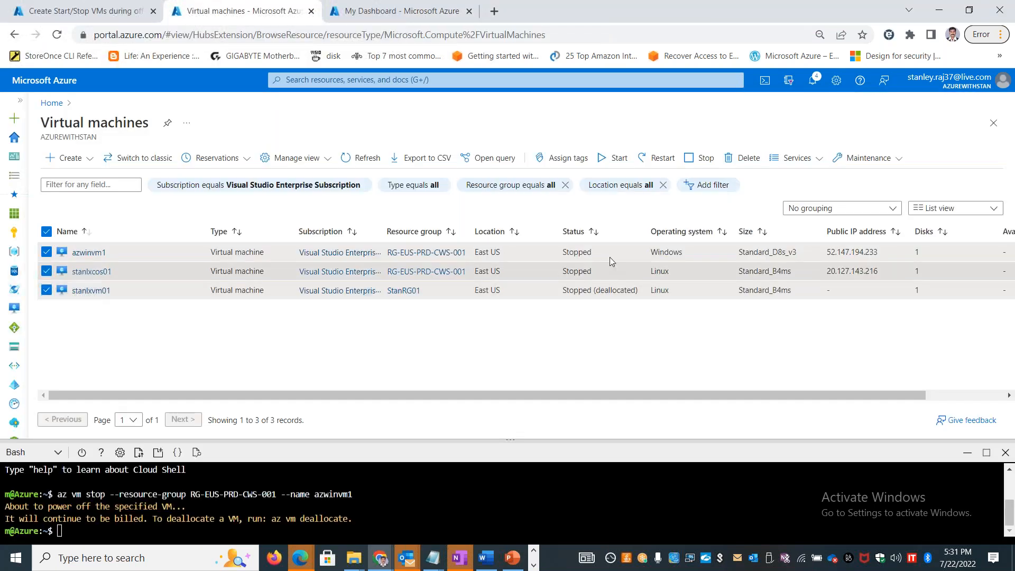
click(459, 14)
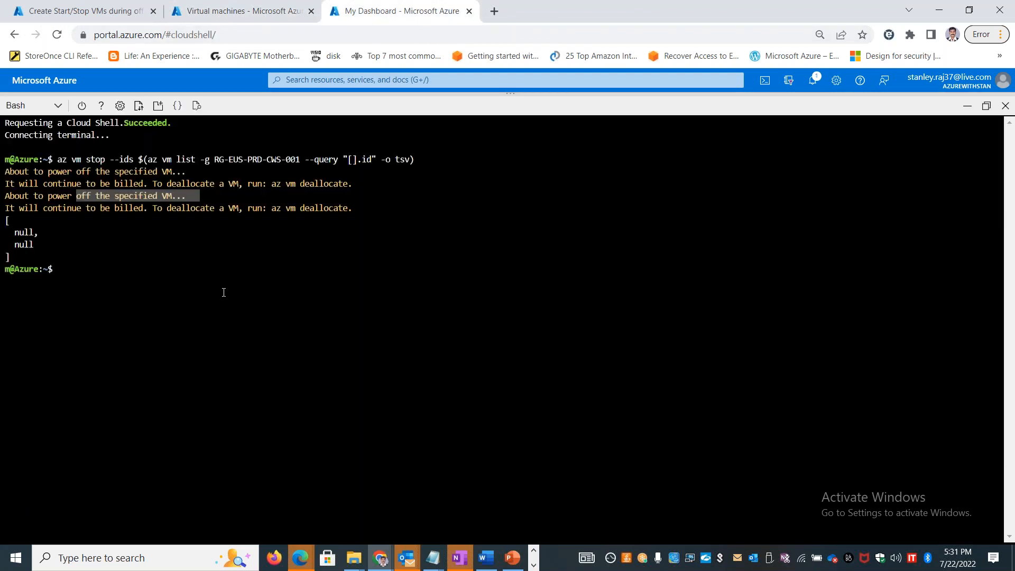
right_click(223, 292)
click(264, 356)
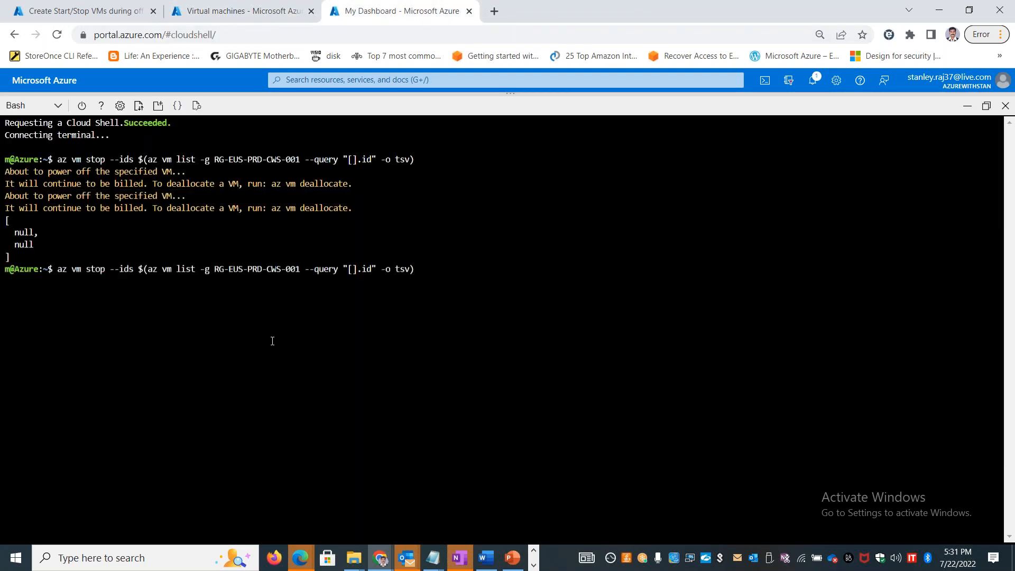
Step: Change stop to start in the pasted command and run az vm start --ids for all VMs in RG-EUS-PRD-CWS-001
key(Home)
key(Right)
key(Right)
key(Right)
key(Right)
key(Right)
key(Right)
key(Right)
key(Right)
key(Right)
key(BackSpace)
key(BackSpace)
key(BackSpace)
key(BackSpace)
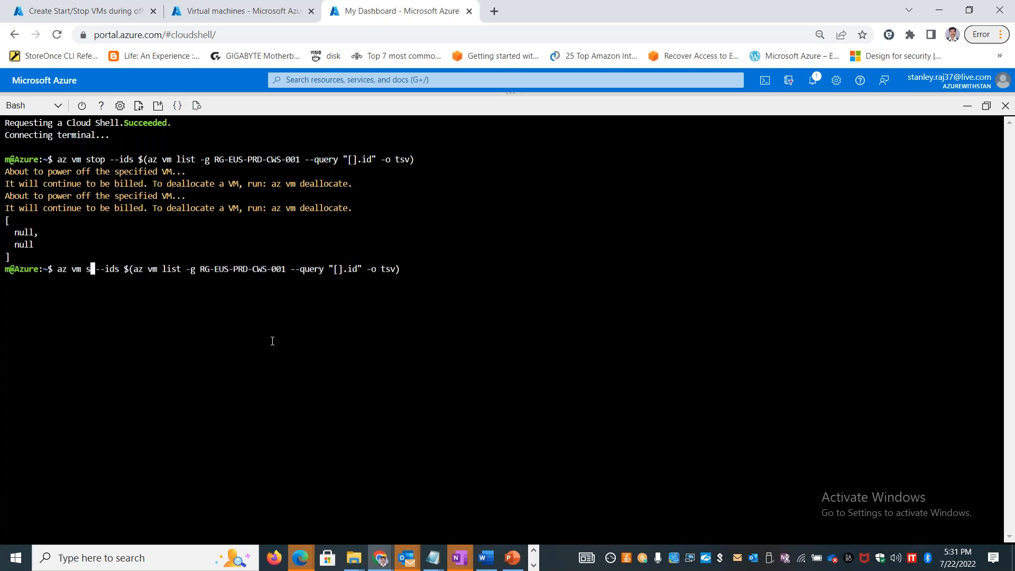
text(start)
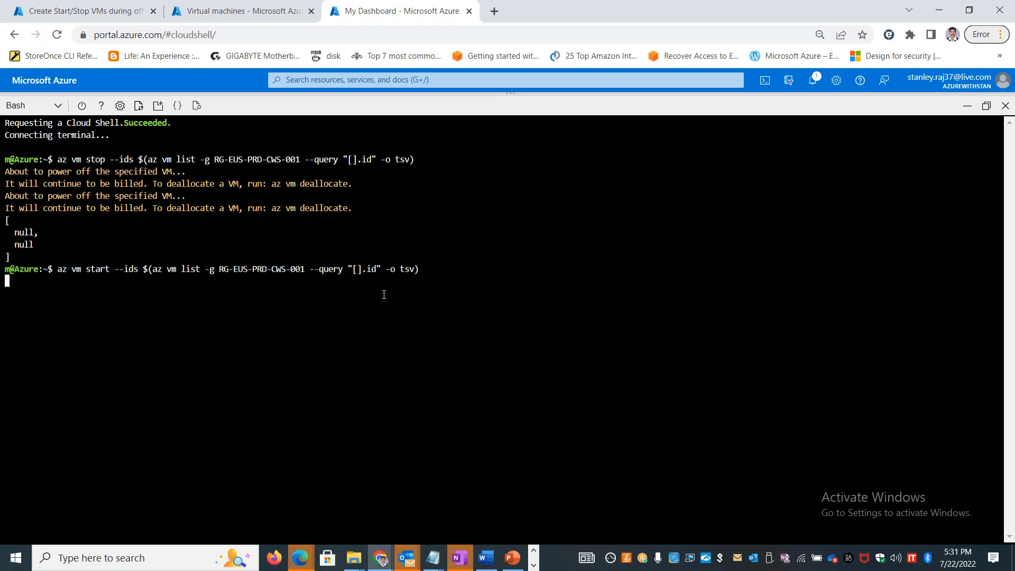
key(Return)
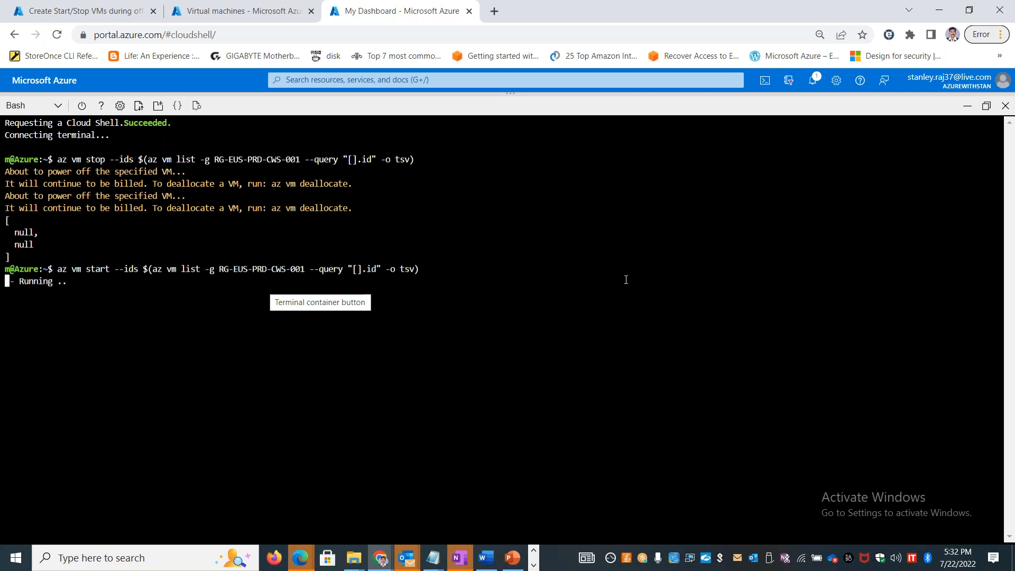
Step: Go back to the virtual machines list, deselect all VMs, refresh it, and check the status of azwinvm1 and stanlxcos01
click(217, 13)
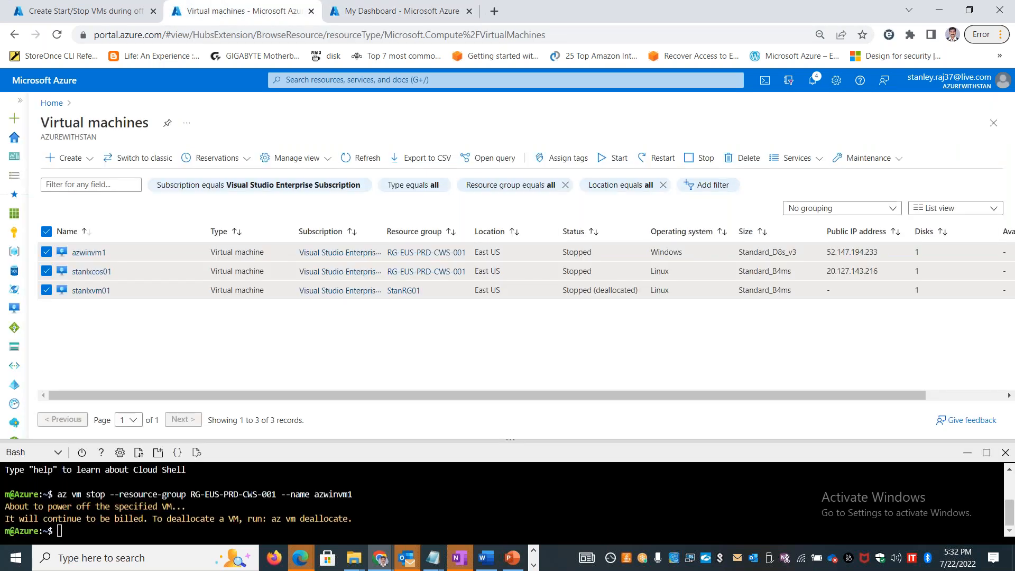
click(47, 231)
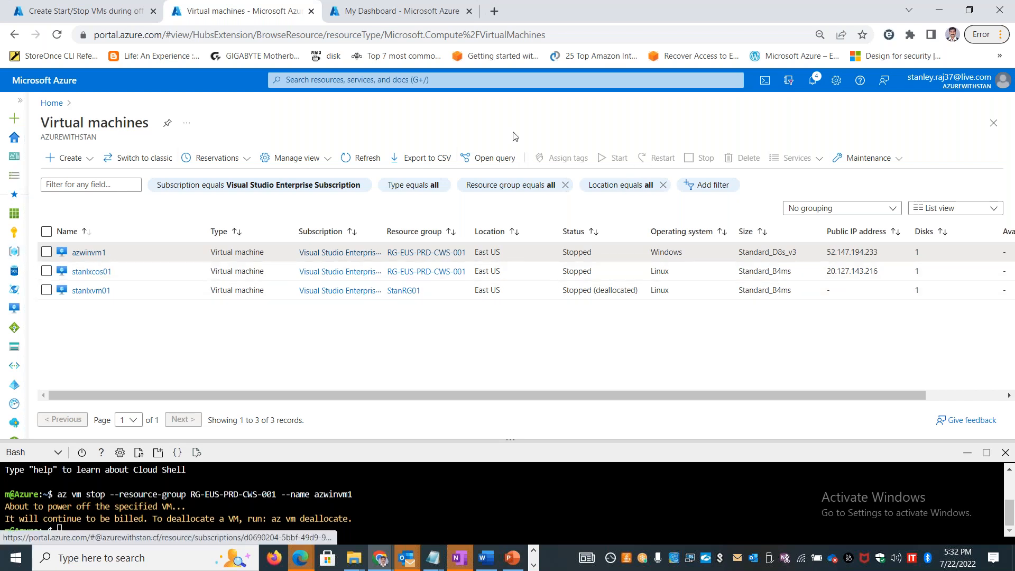
click(363, 158)
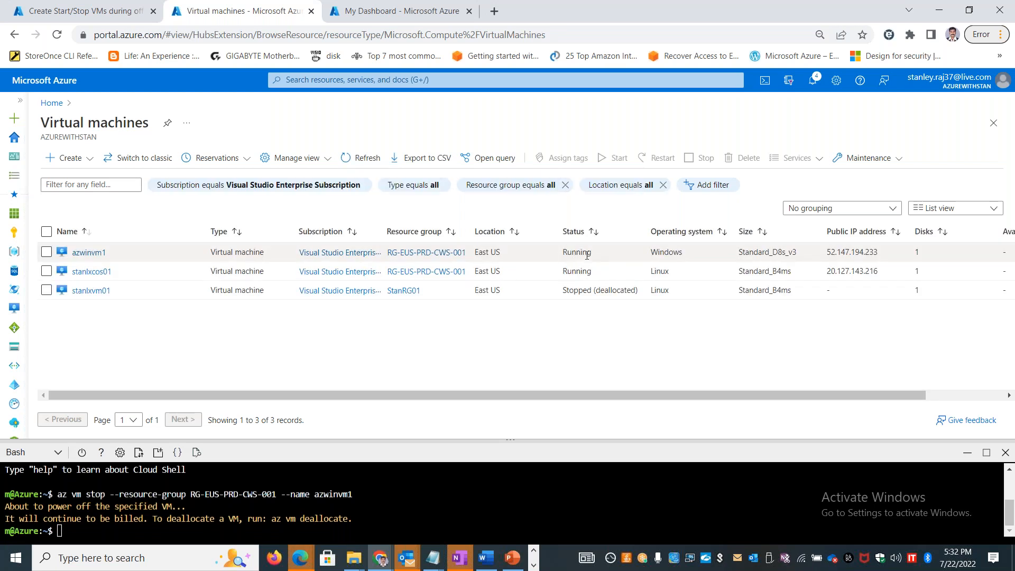
double_click(586, 254)
double_click(581, 271)
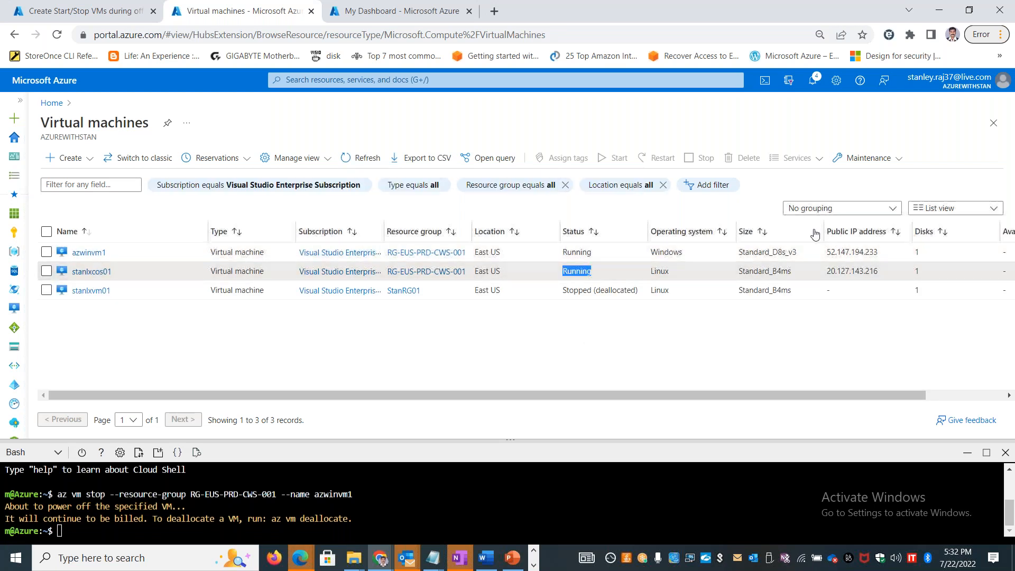